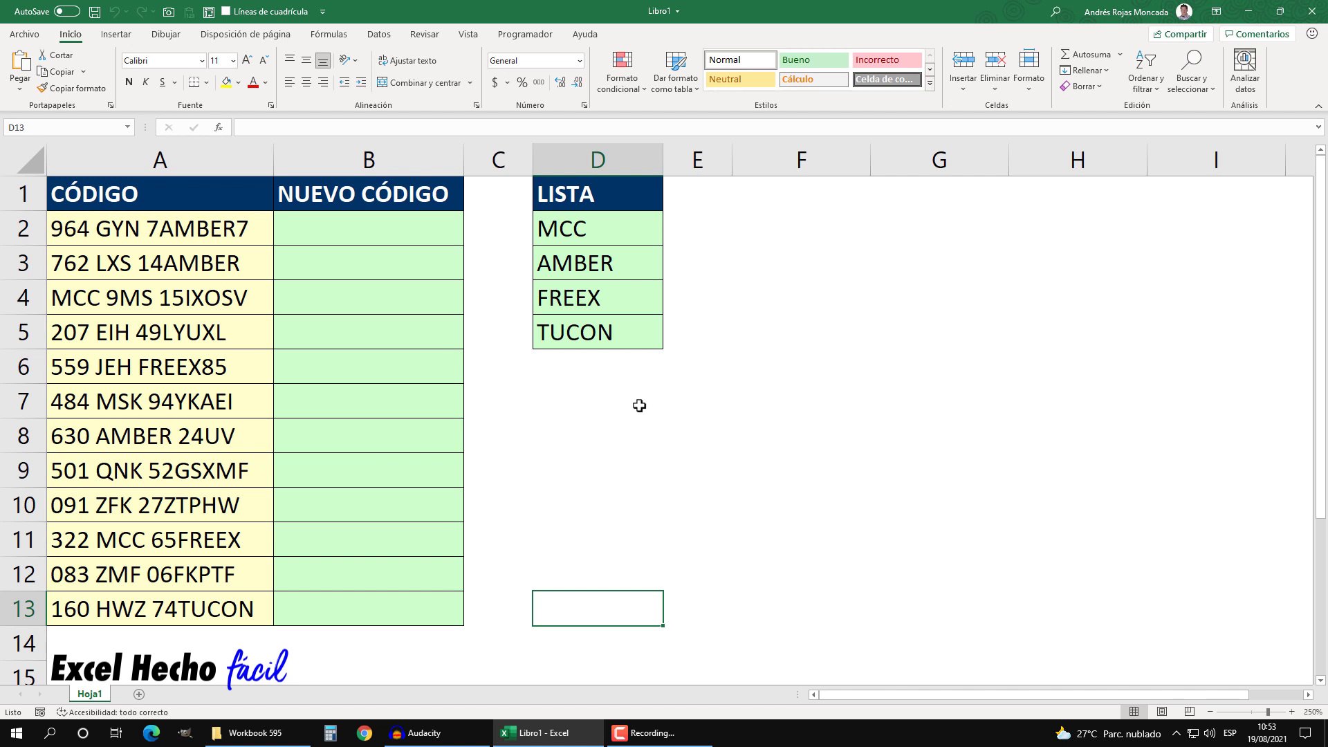
# Highlight the column A codes, the empty NUEVO CÓDIGO cells B2:B13 and the LISTA keywords D2:D5
pyautogui.moveTo(221, 229); pyautogui.dragTo(221, 609)
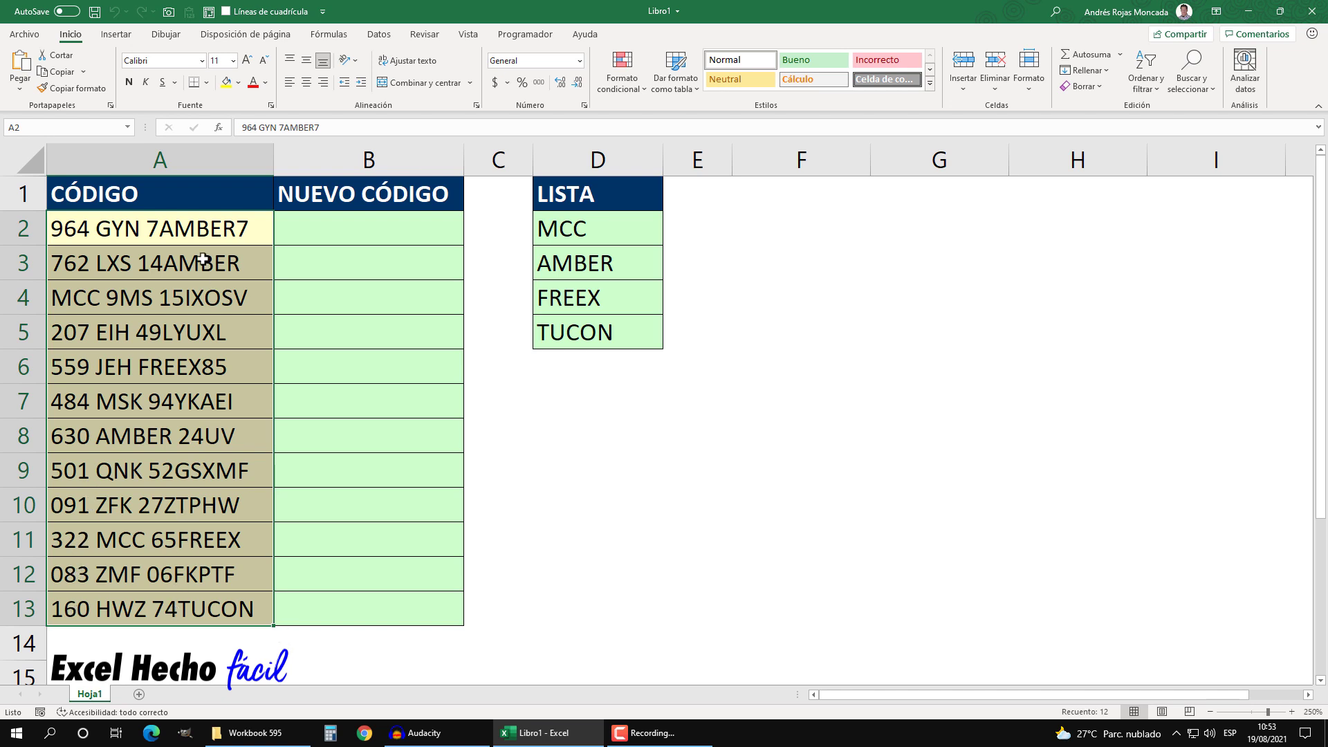
pyautogui.moveTo(373, 227); pyautogui.dragTo(356, 608)
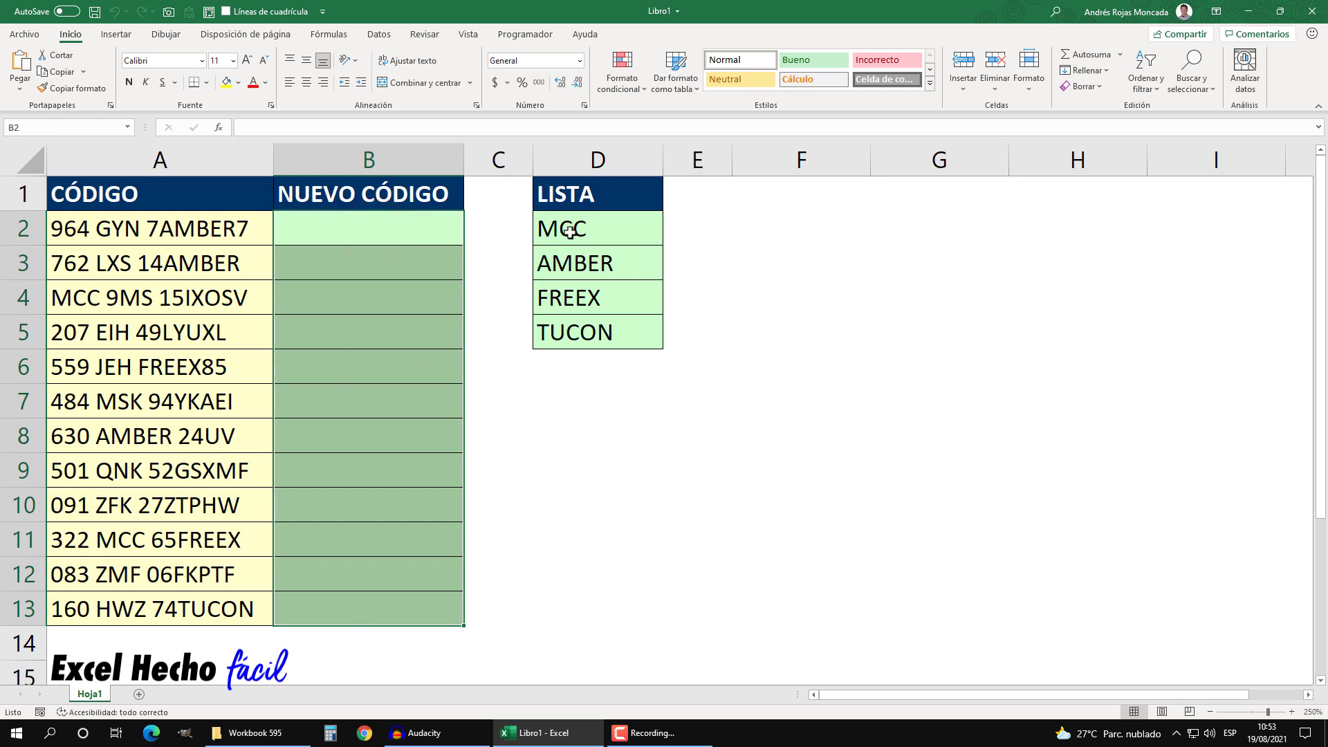
pyautogui.moveTo(567, 229); pyautogui.dragTo(570, 330)
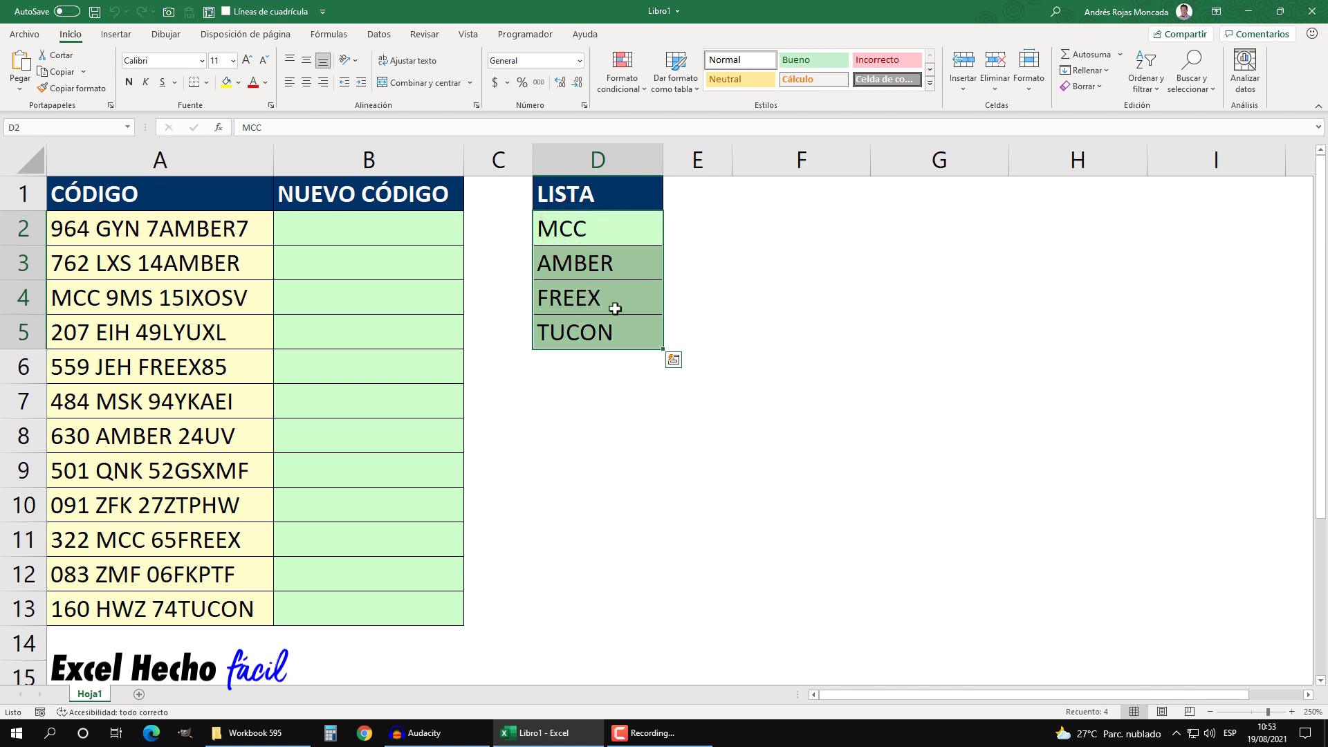
pyautogui.click(603, 269)
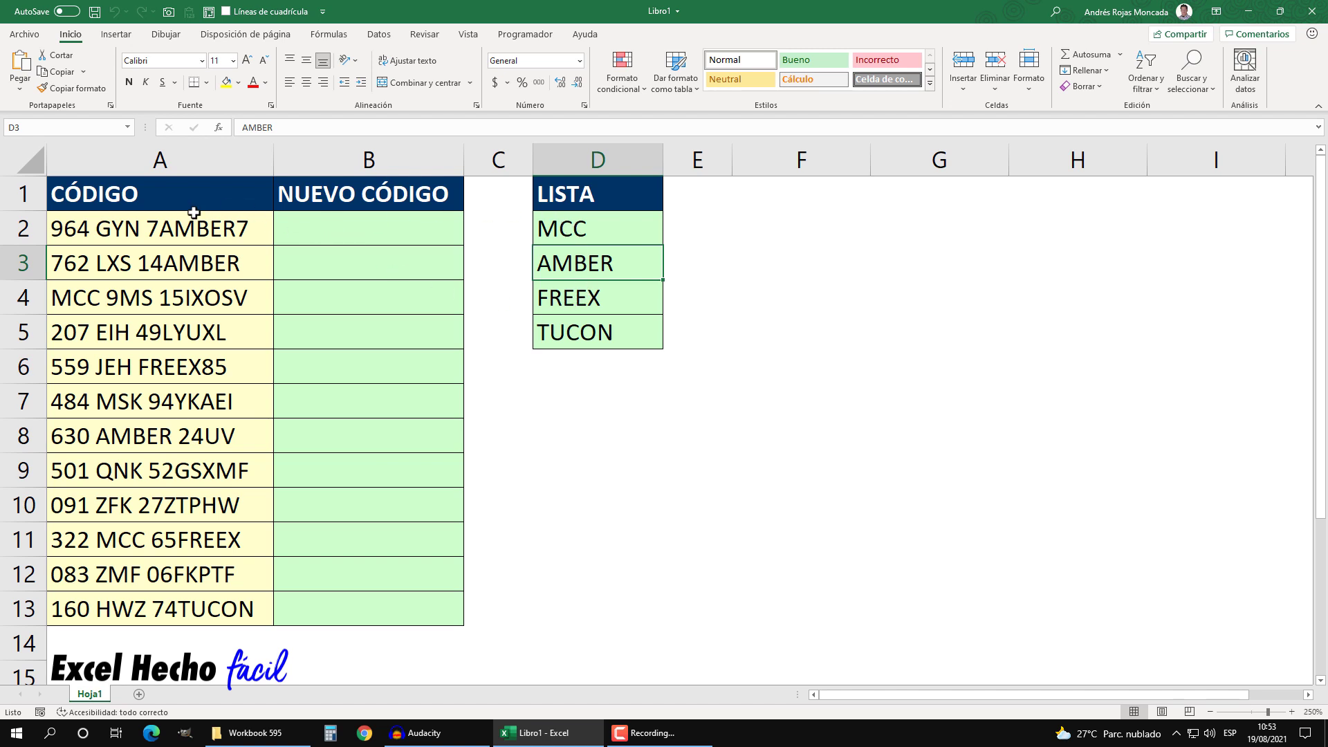
pyautogui.click(340, 231)
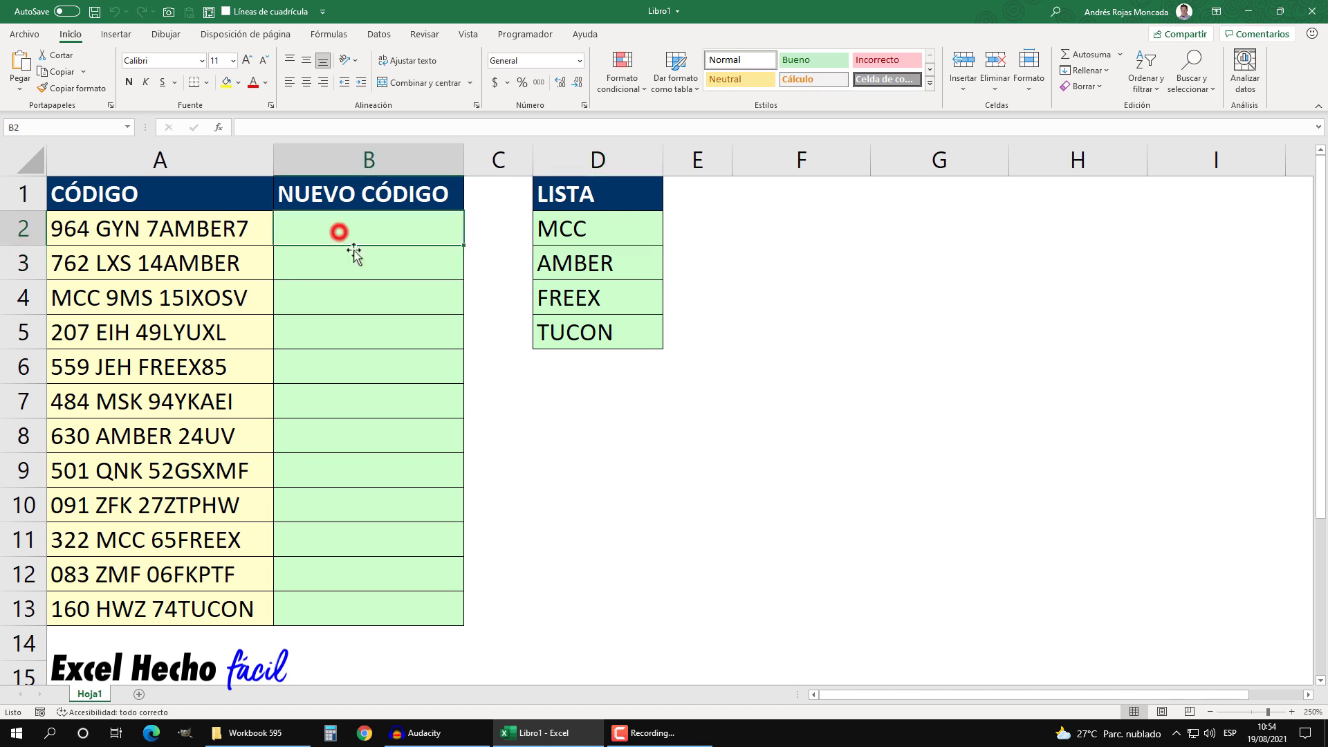
pyautogui.click(575, 269)
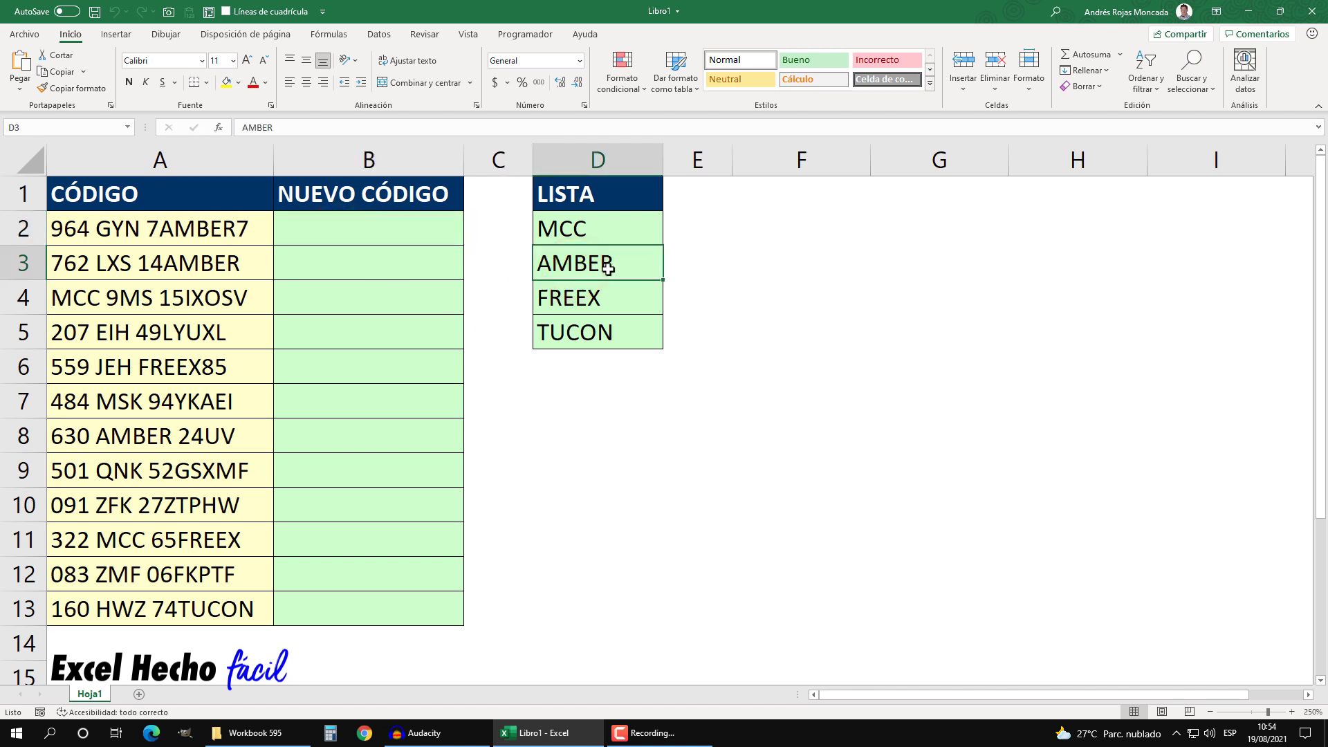
pyautogui.click(323, 222)
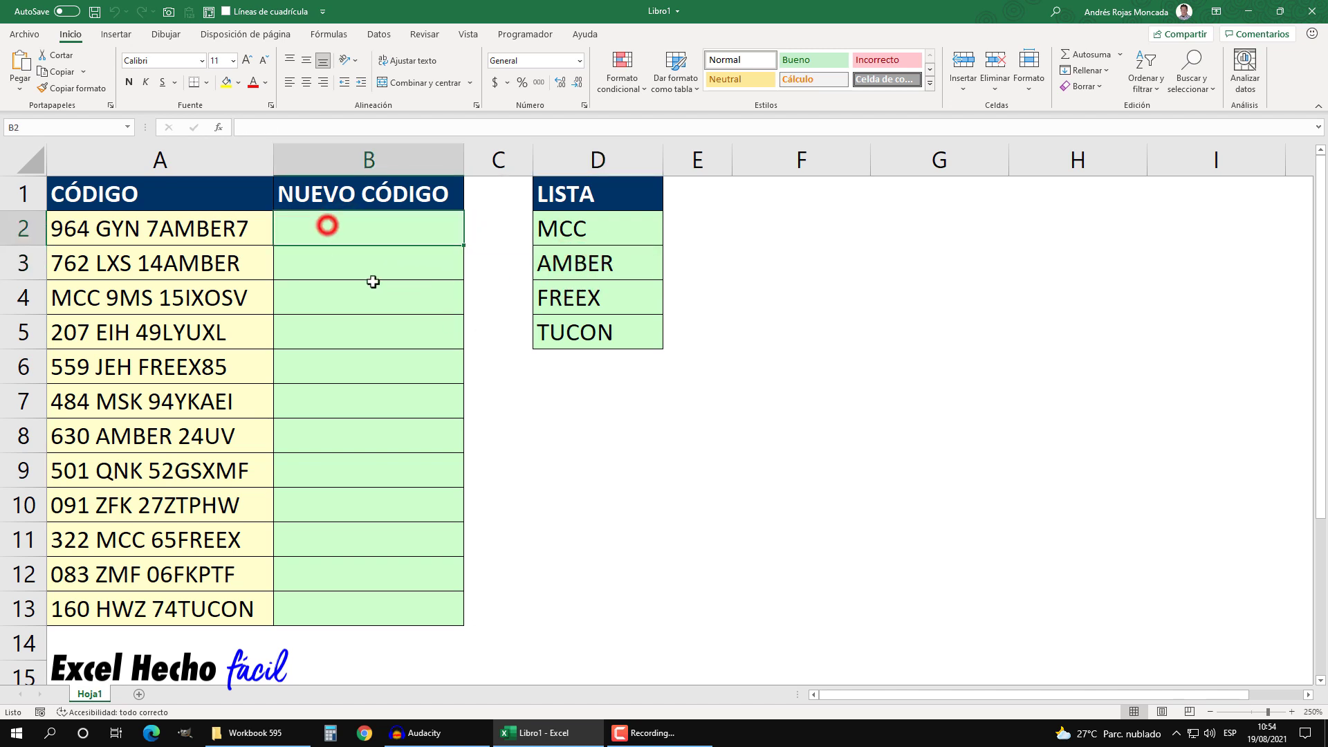
pyautogui.moveTo(572, 229); pyautogui.dragTo(571, 333)
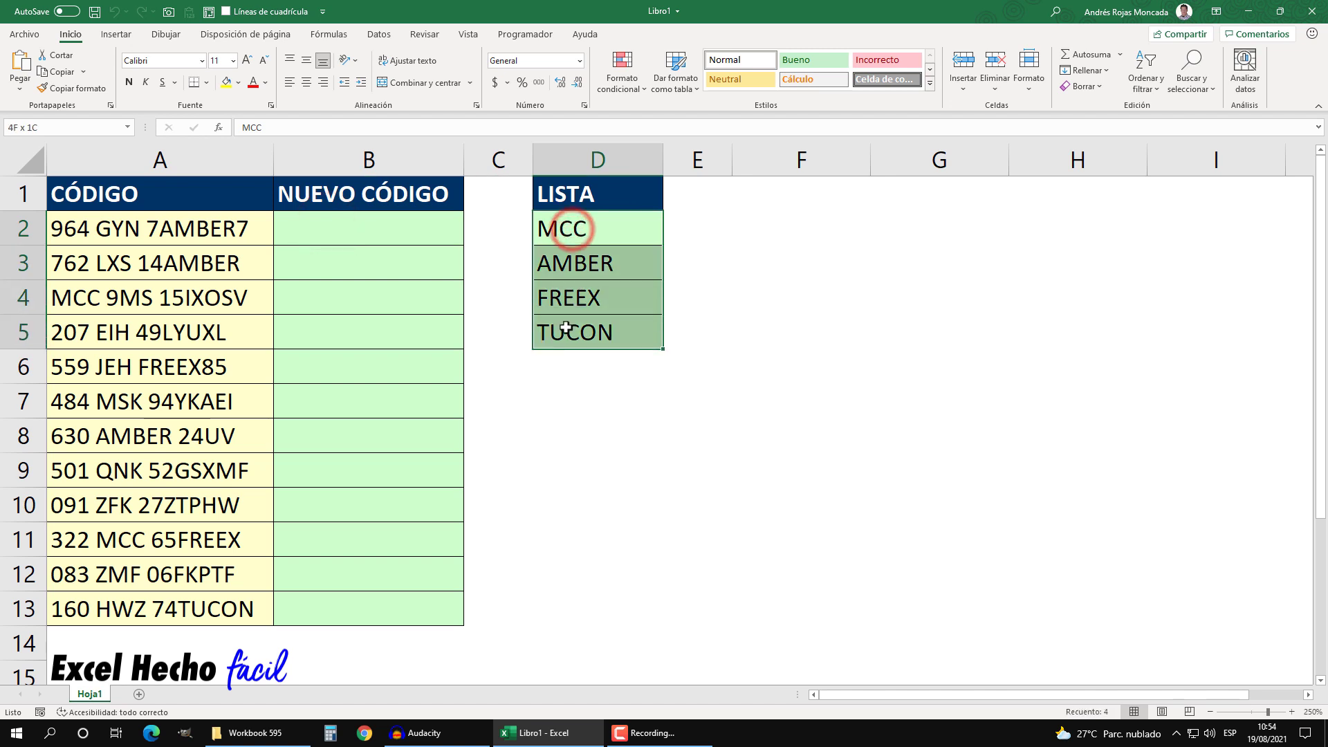
pyautogui.click(388, 235)
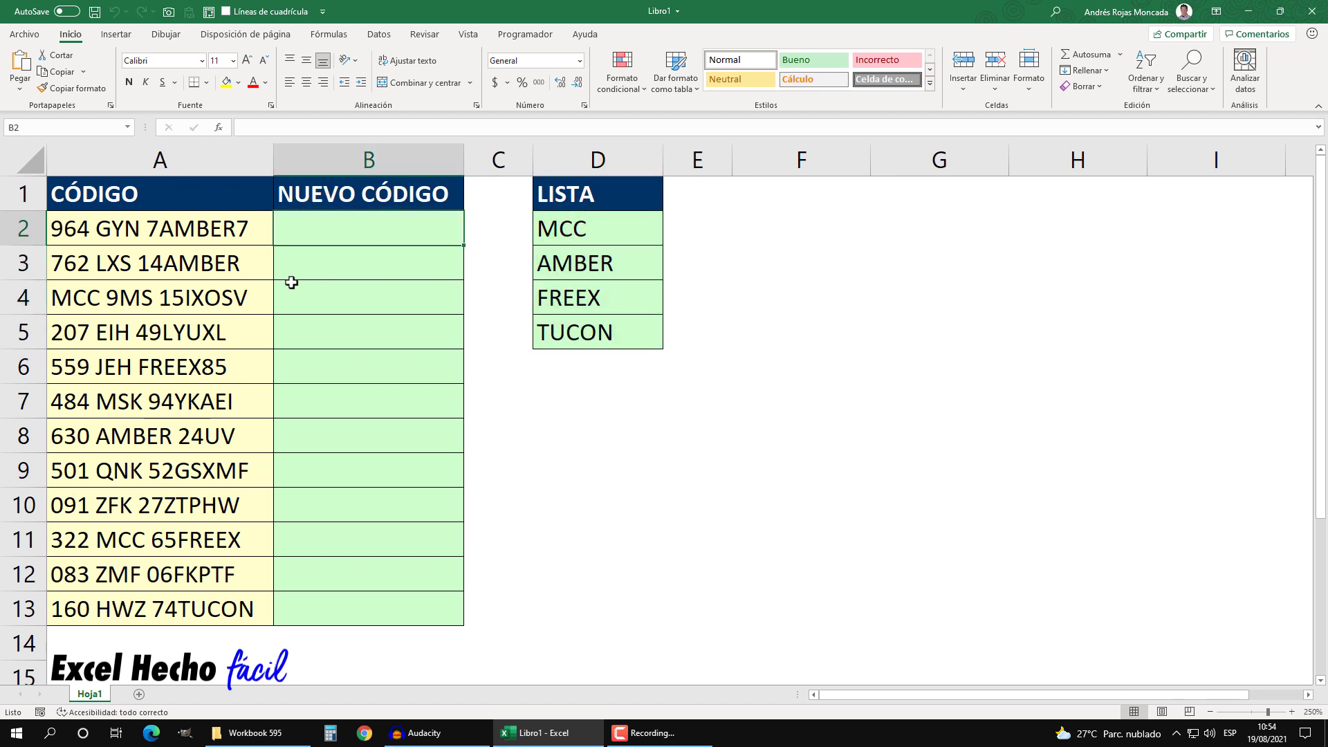
pyautogui.click(158, 275)
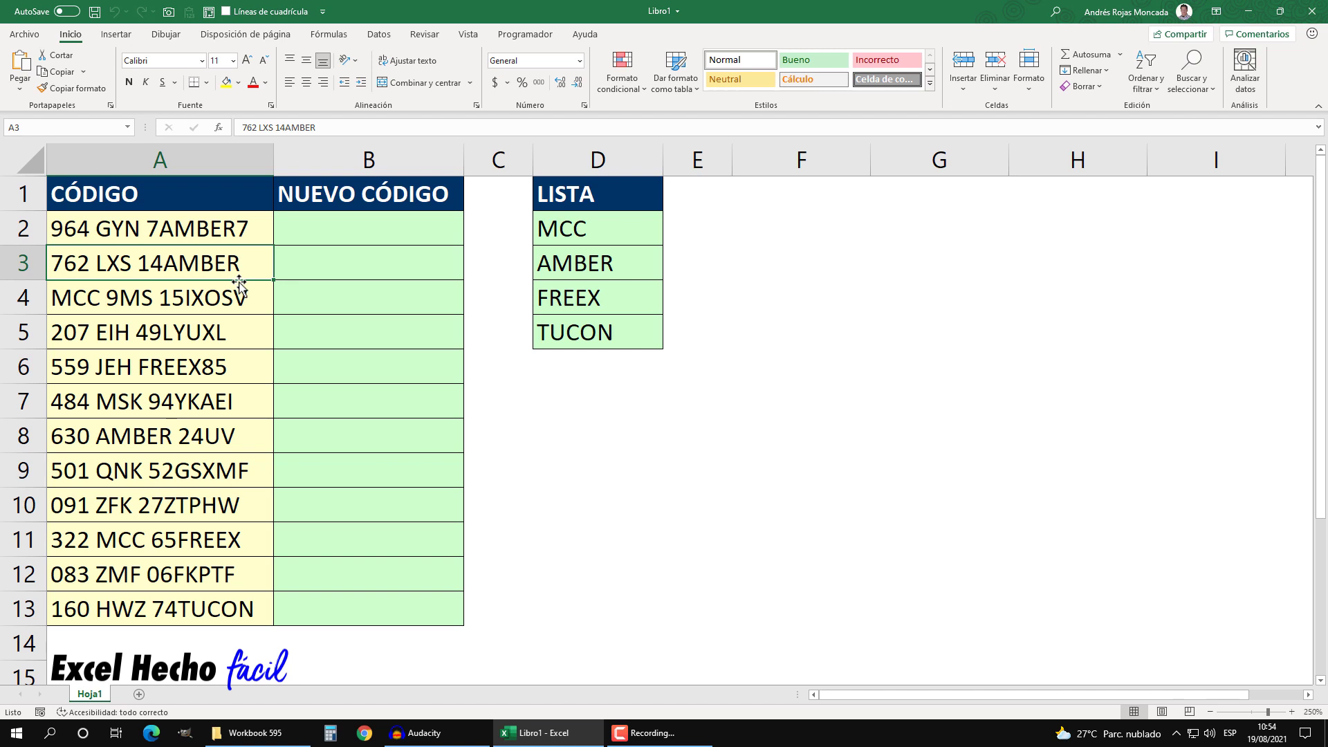
# Enter =HALLAR(D5,A13) in B2 to find the TUCON keyword within the last code
pyautogui.click(343, 235)
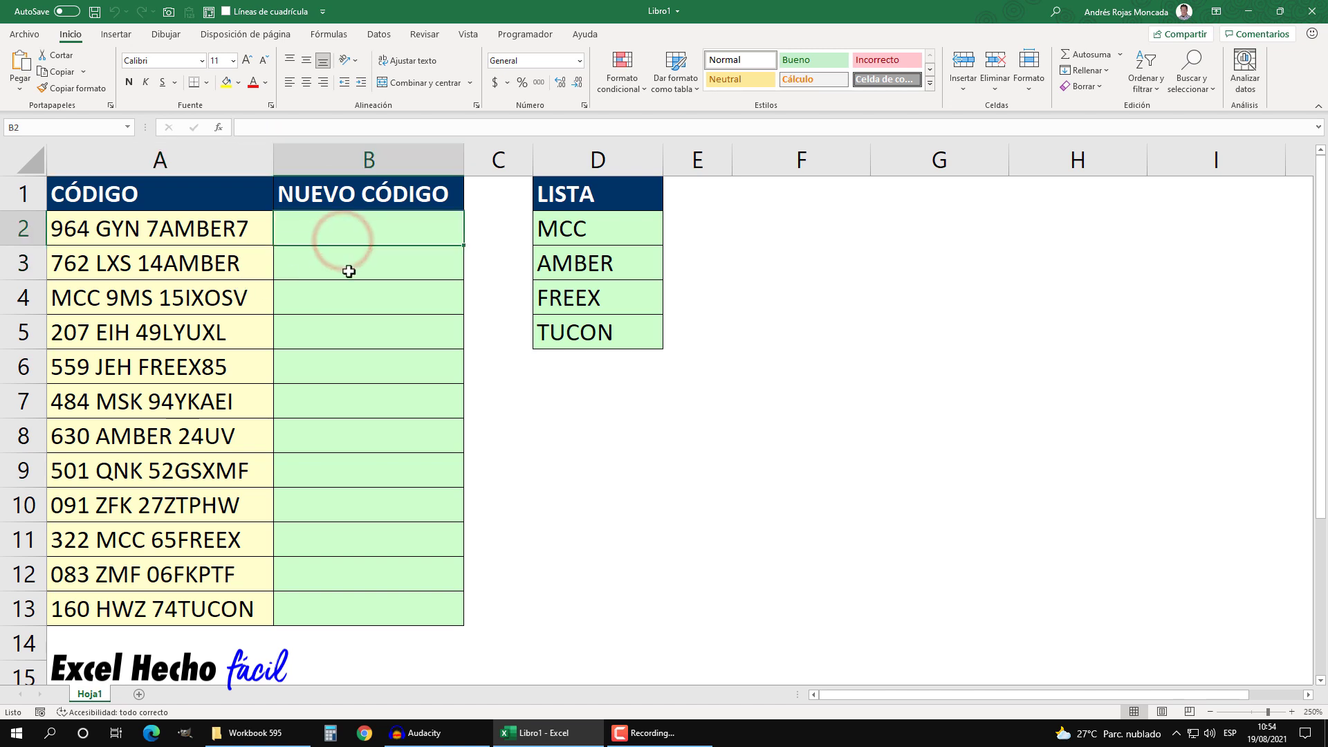
pyautogui.write('=')
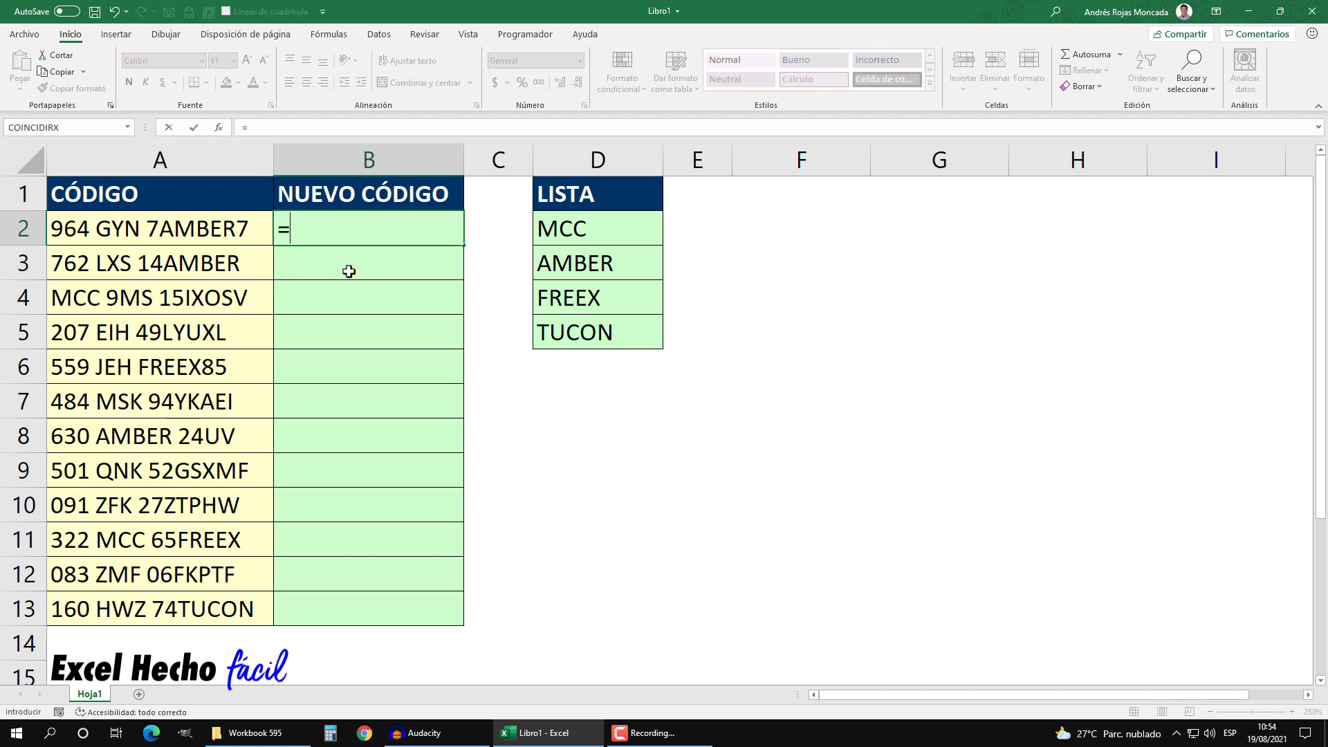
pyautogui.write('ha')
pyautogui.press('Tab')
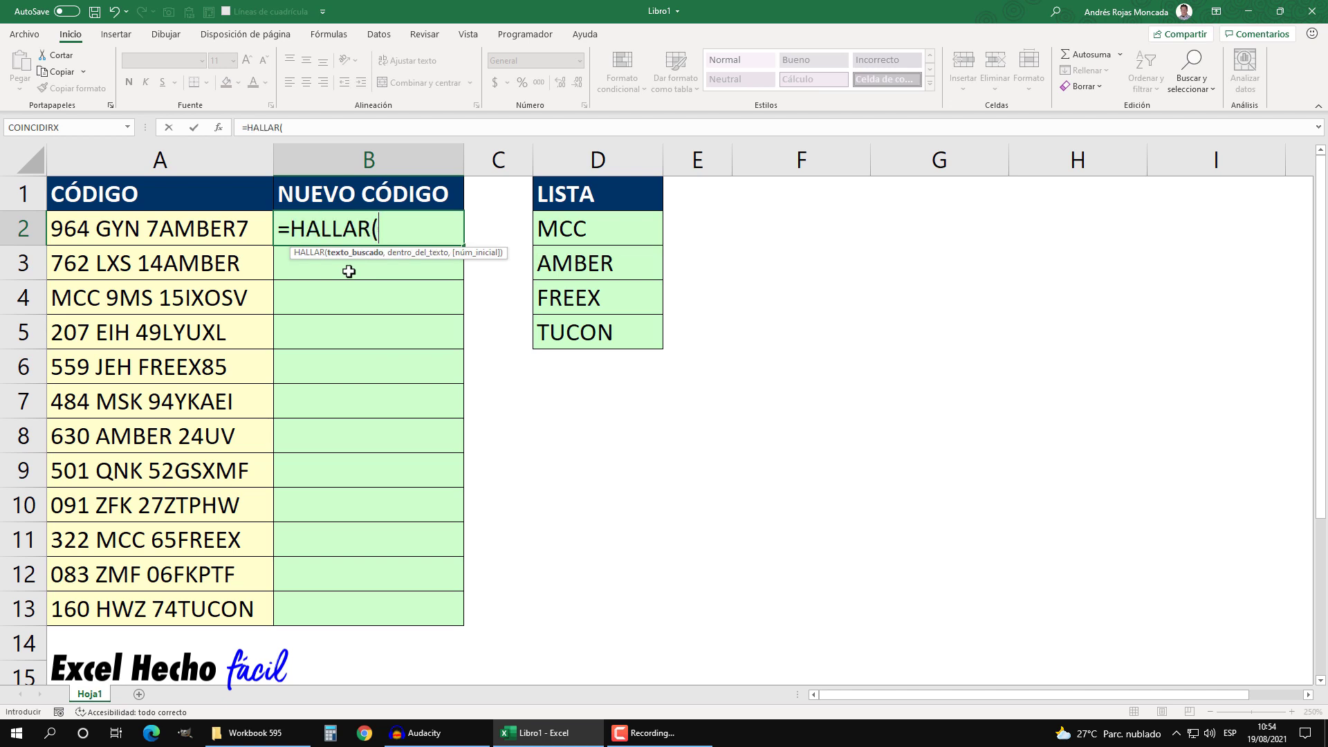
pyautogui.press('BackSpace')
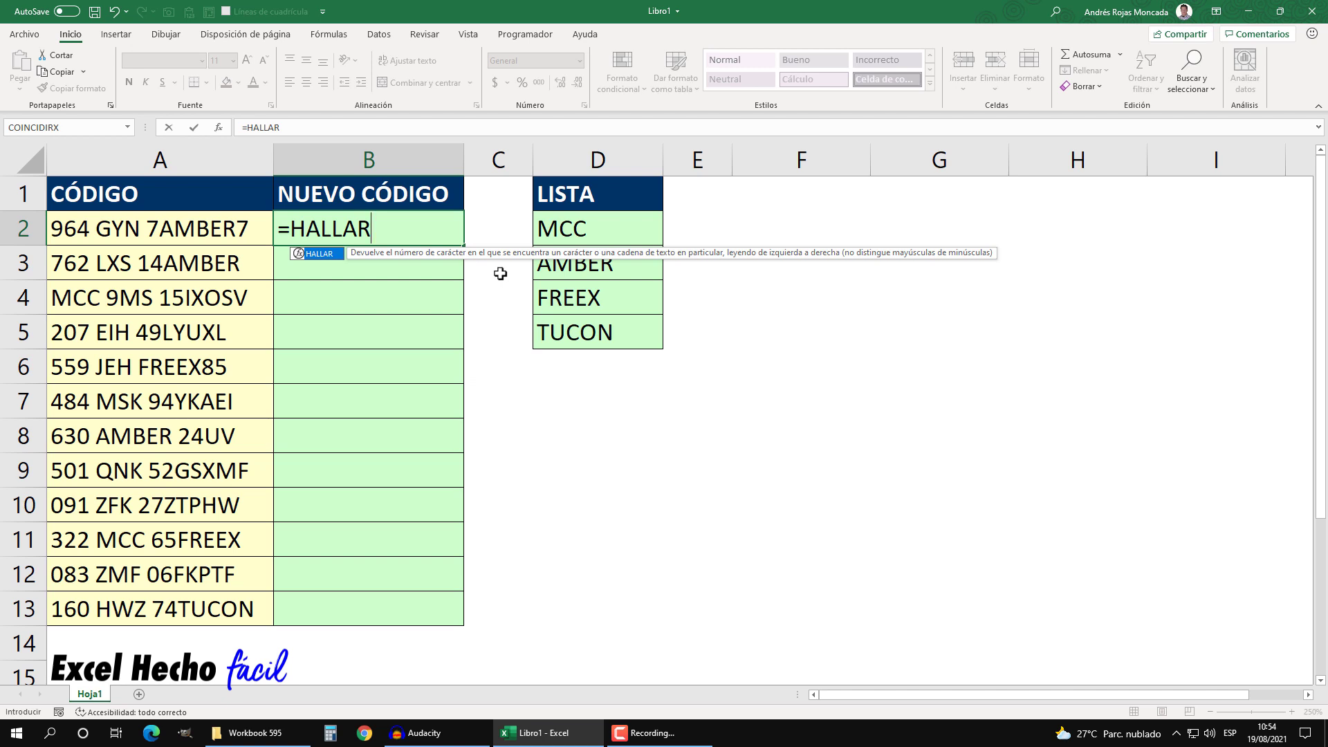
pyautogui.write('(')
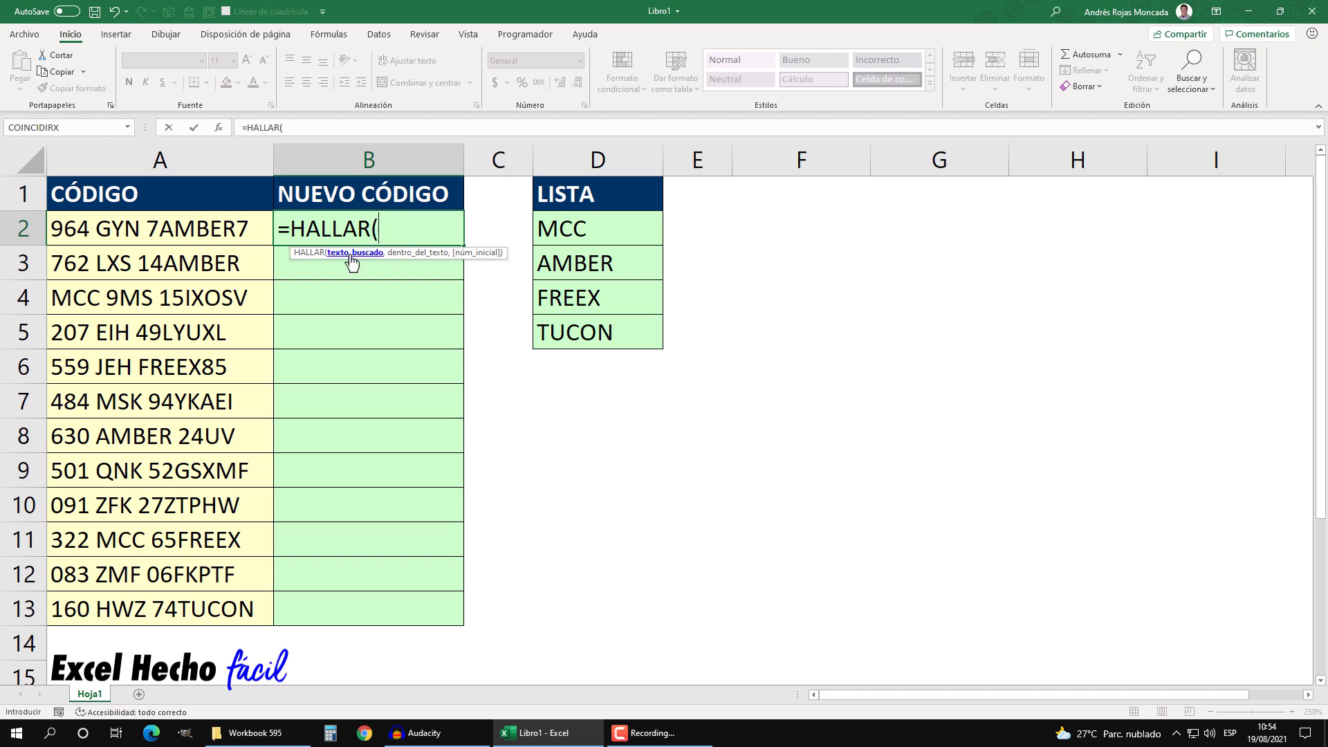
pyautogui.click(564, 335)
pyautogui.write(',')
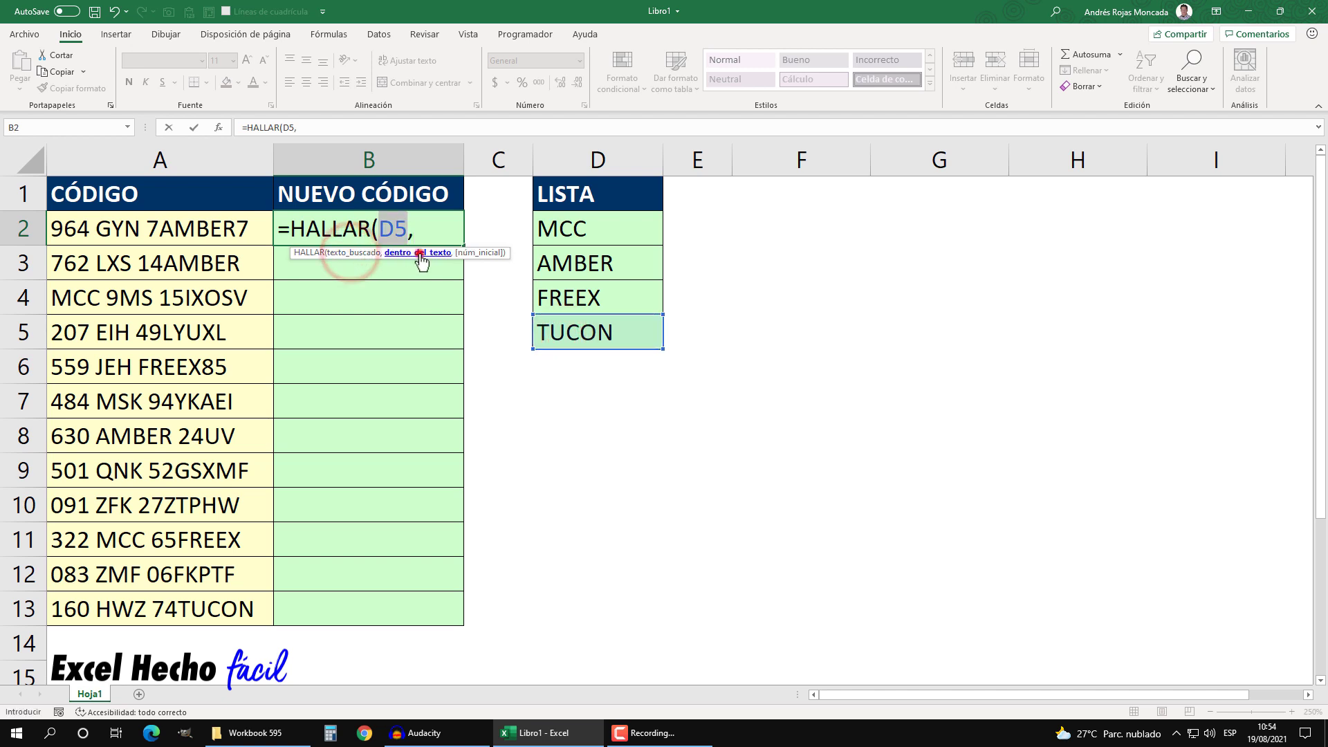
pyautogui.click(174, 606)
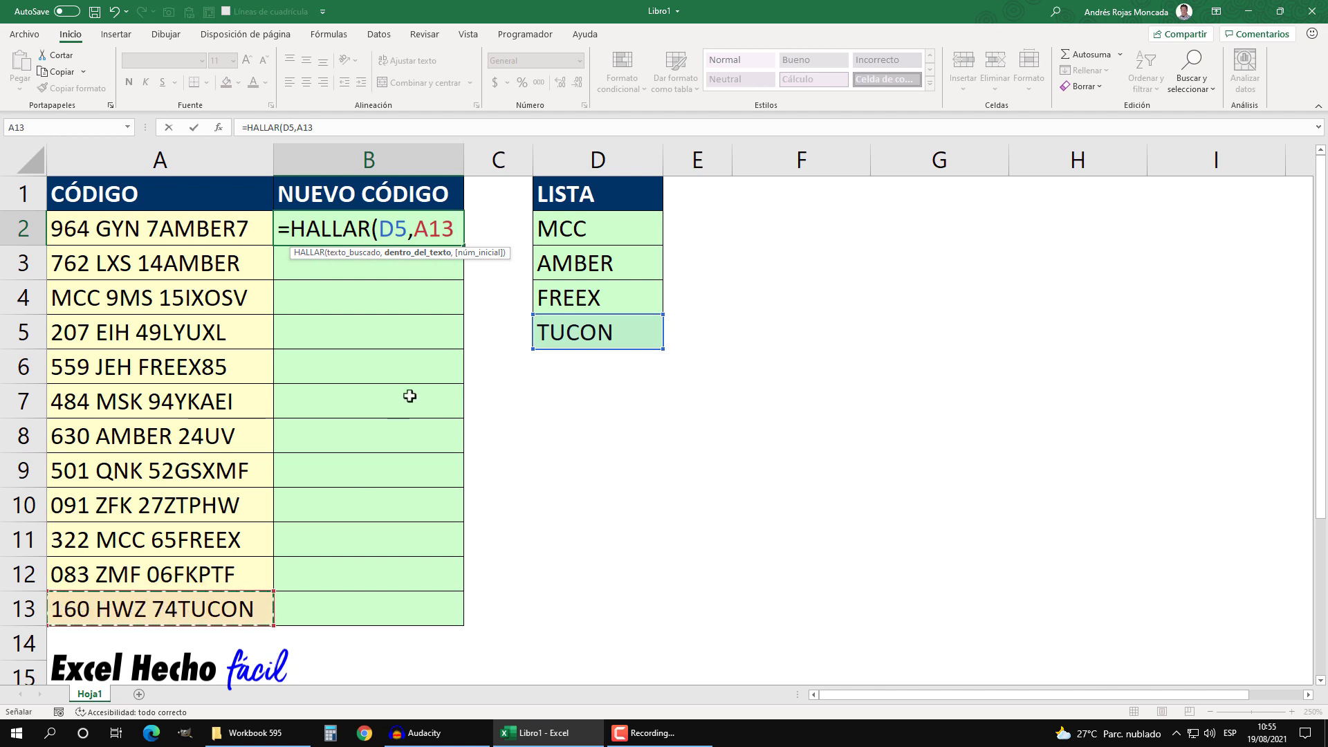
pyautogui.write(')')
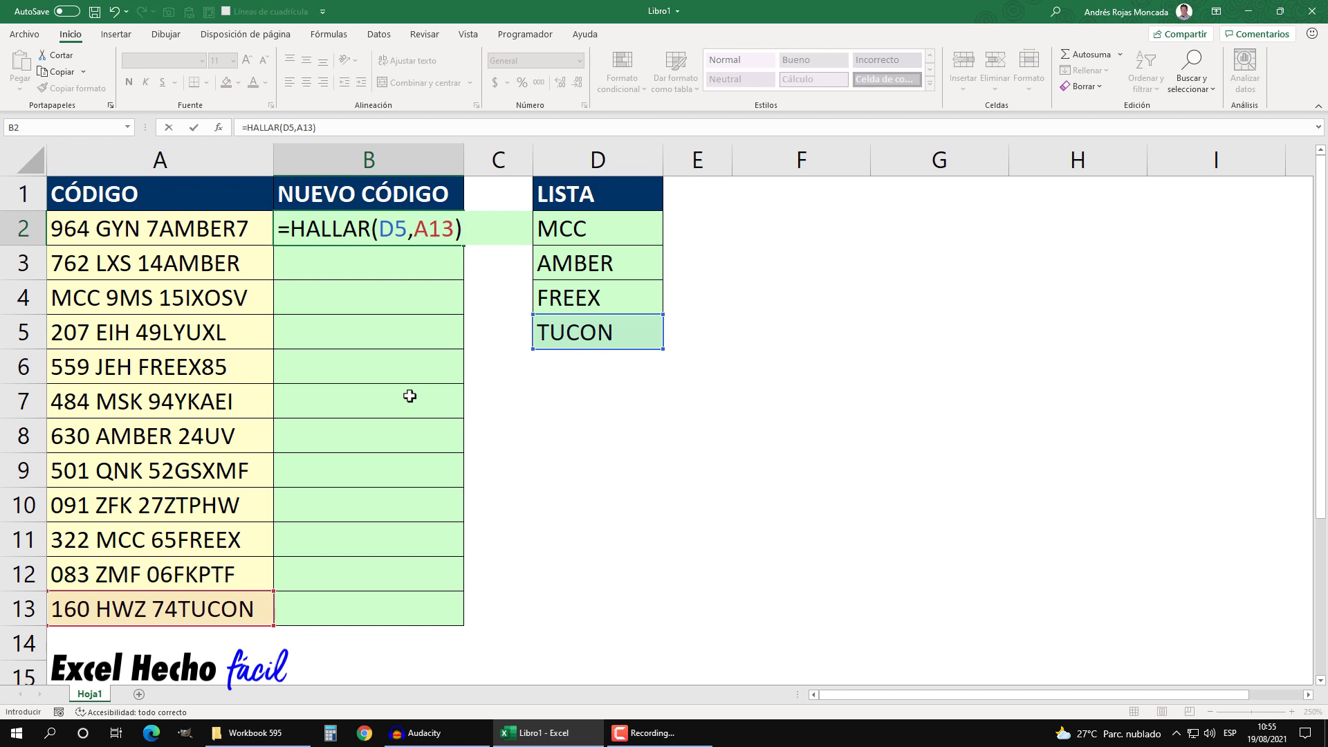
pyautogui.press('F9')
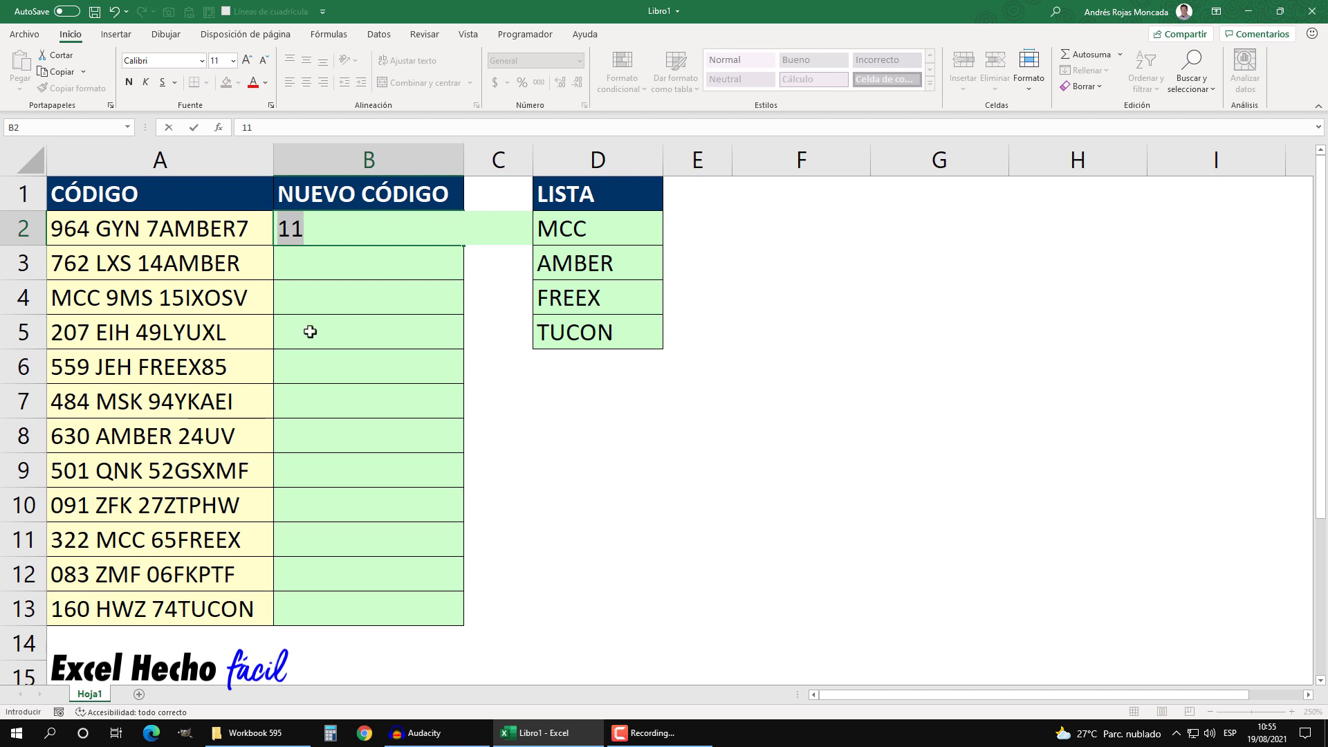
pyautogui.hotkey('ctrl', 'z')
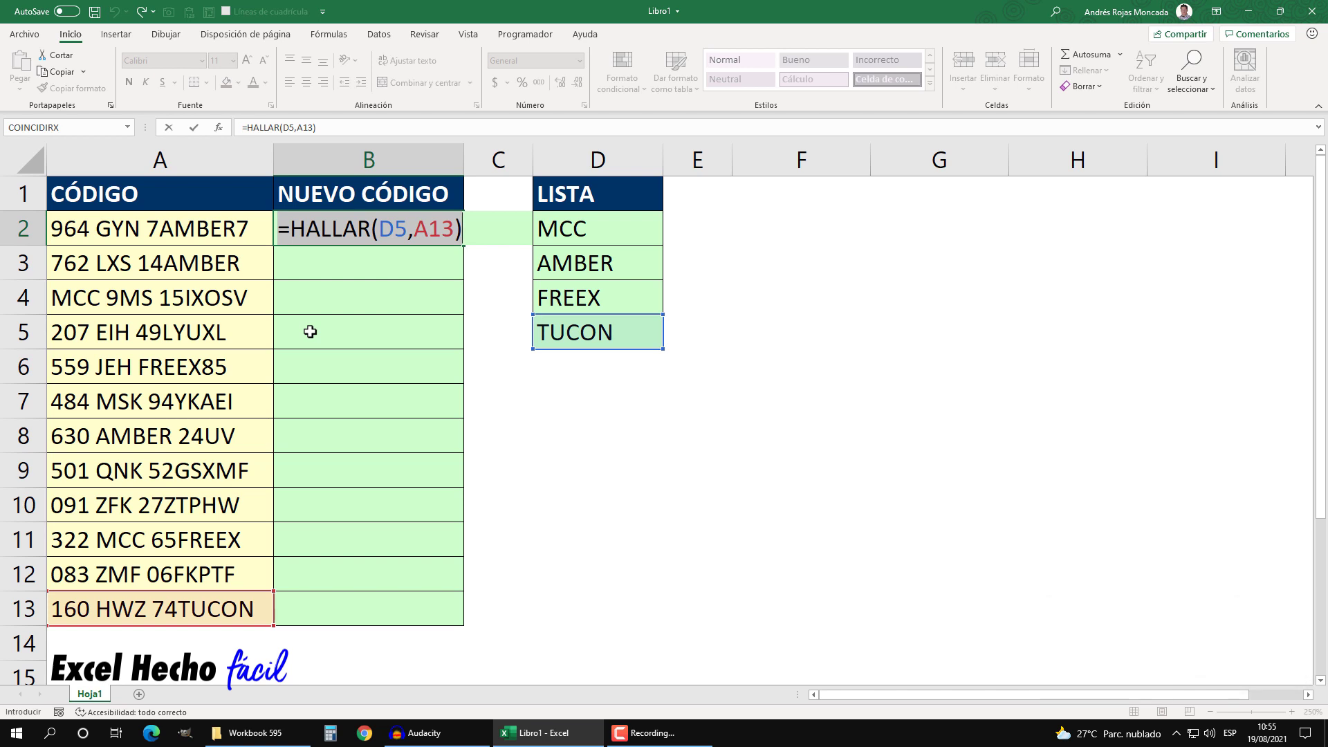
# Replace the D5 argument with D2:D5 so B2 reads =HALLAR(D2:D5,A13)
pyautogui.click(408, 228)
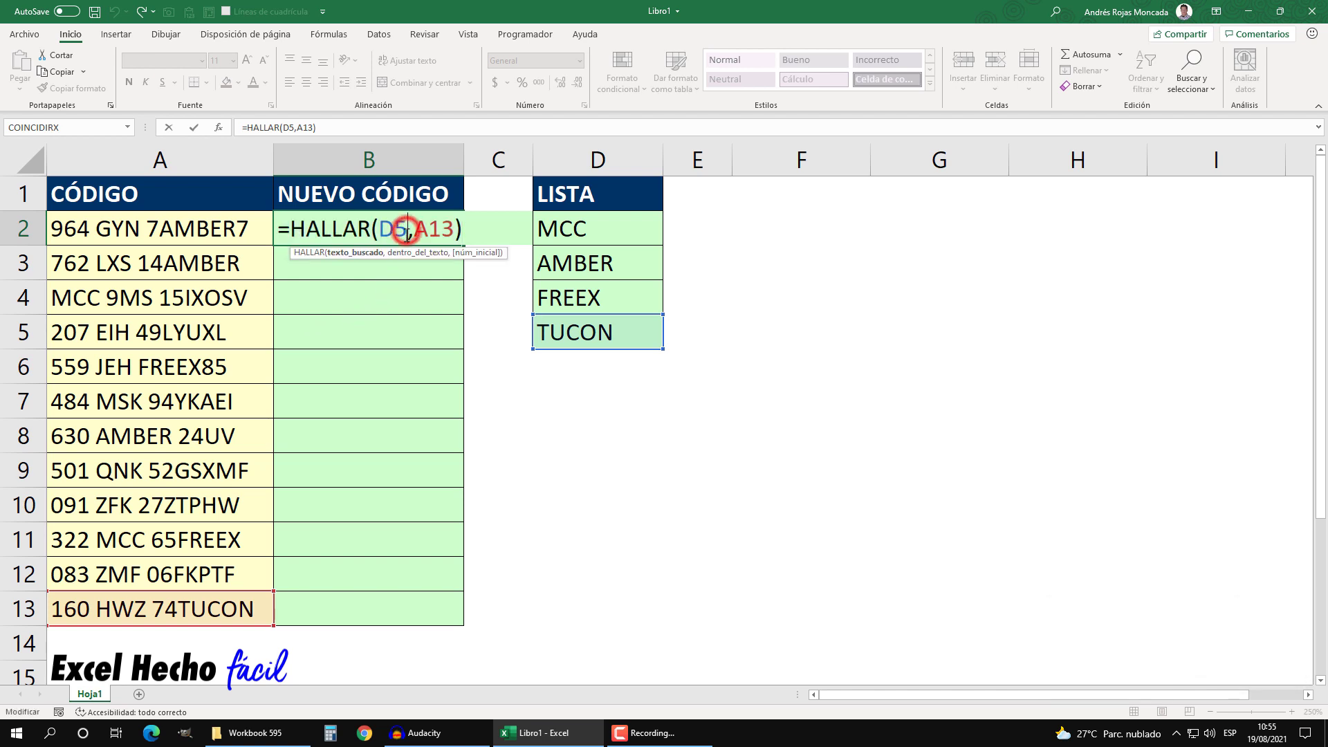
pyautogui.click(359, 253)
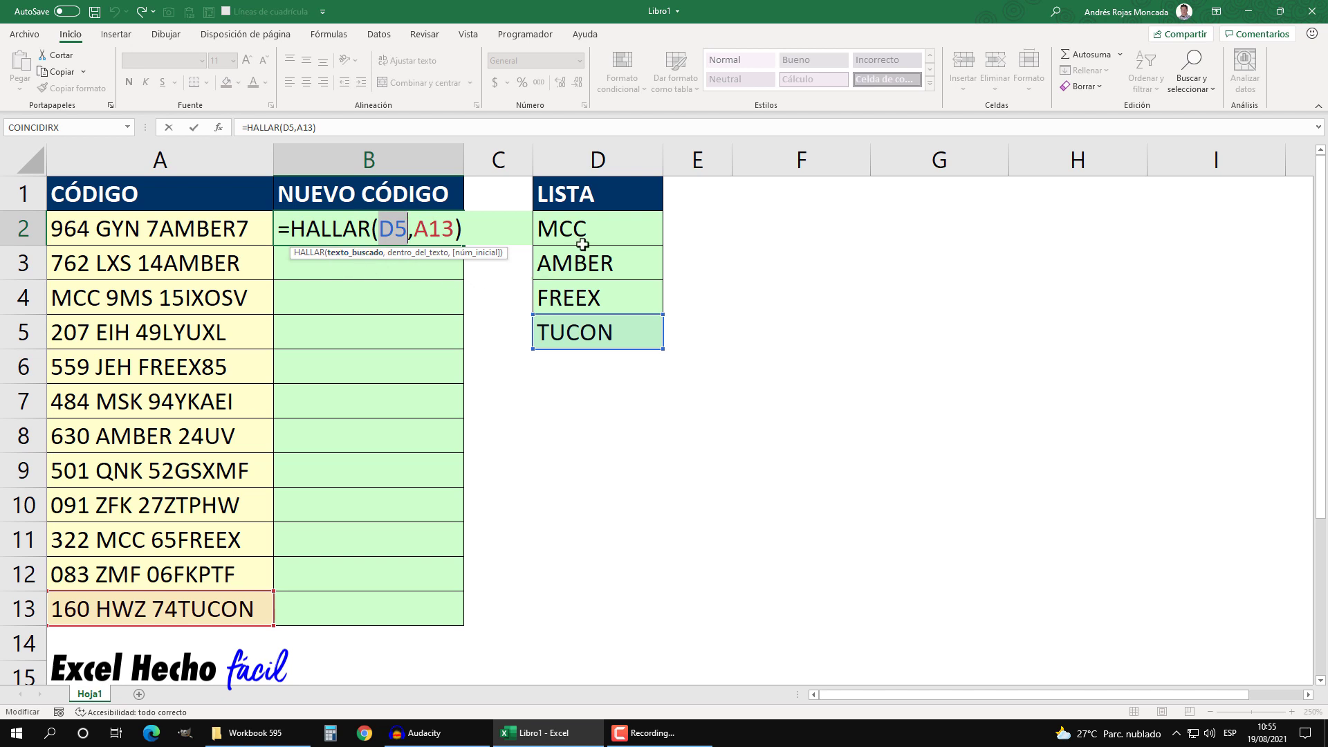
pyautogui.moveTo(586, 228); pyautogui.dragTo(585, 331)
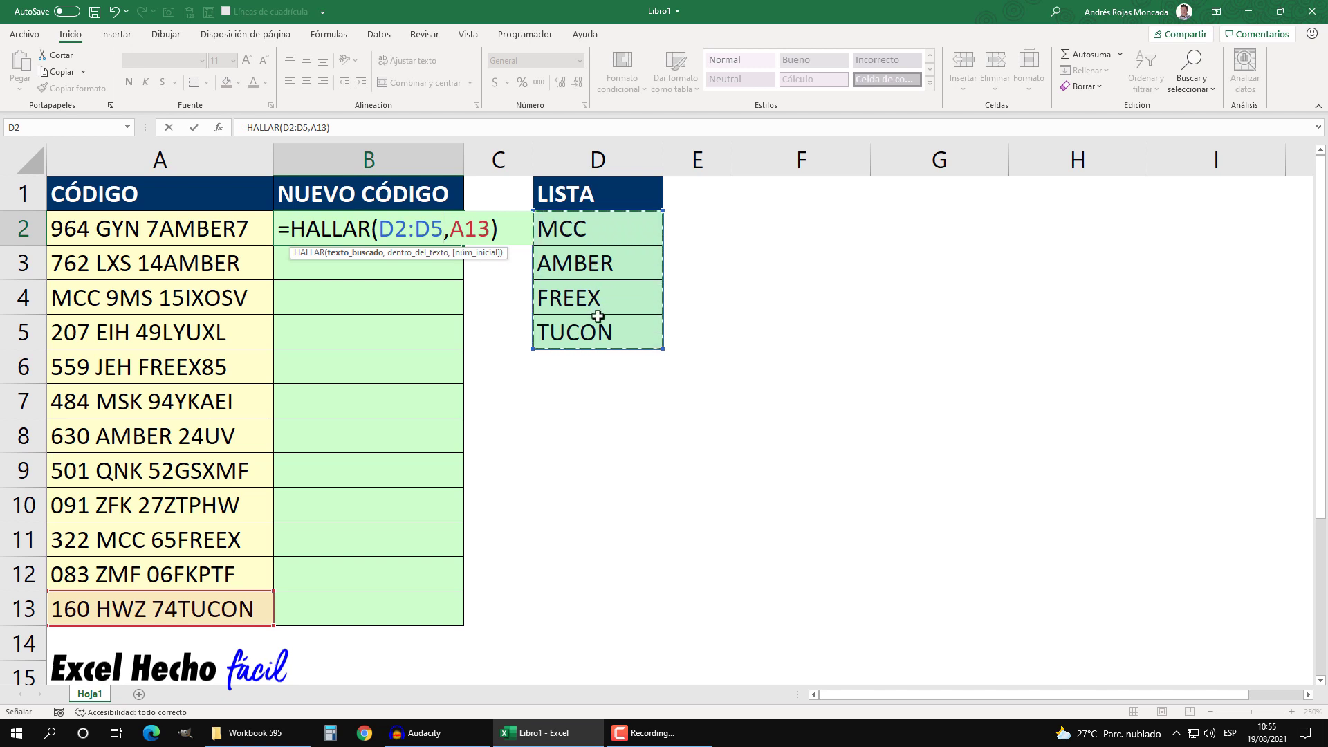
pyautogui.click(509, 230)
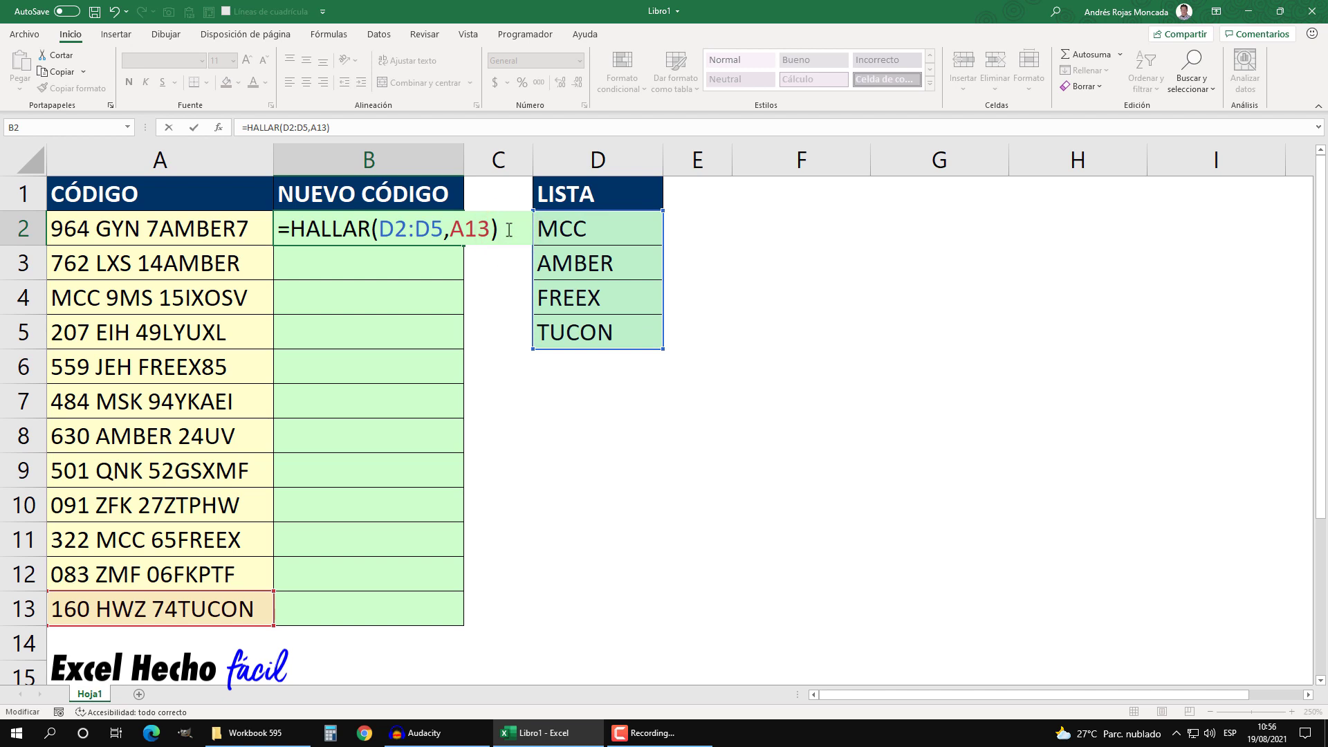
pyautogui.press('F9')
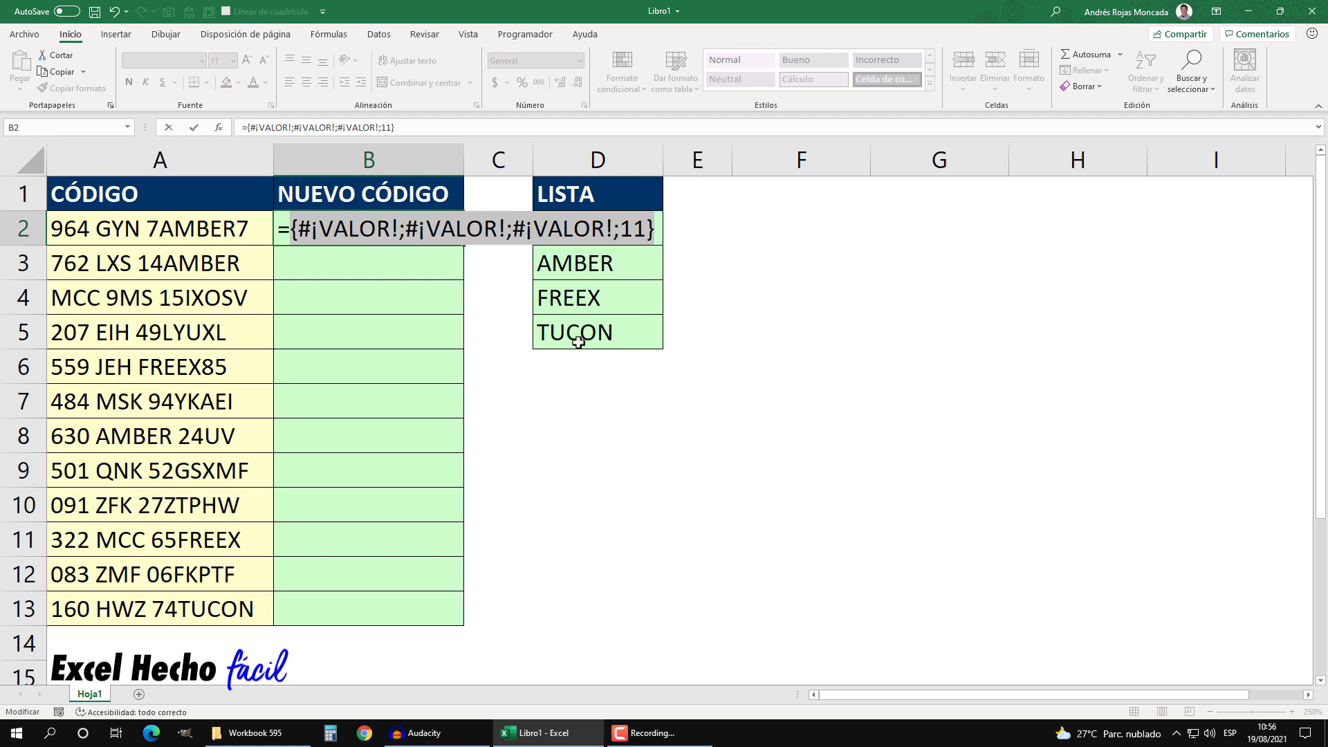
pyautogui.hotkey('ctrl', 'z')
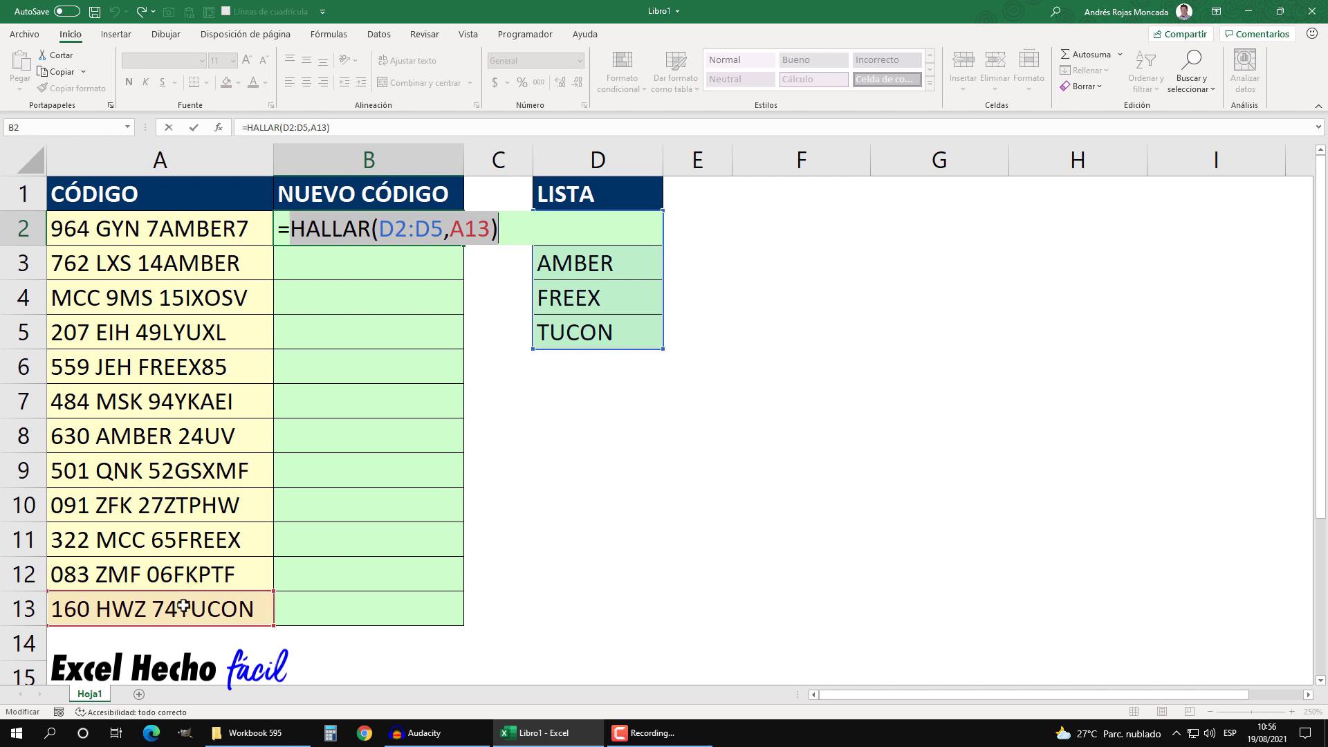
pyautogui.press('F9')
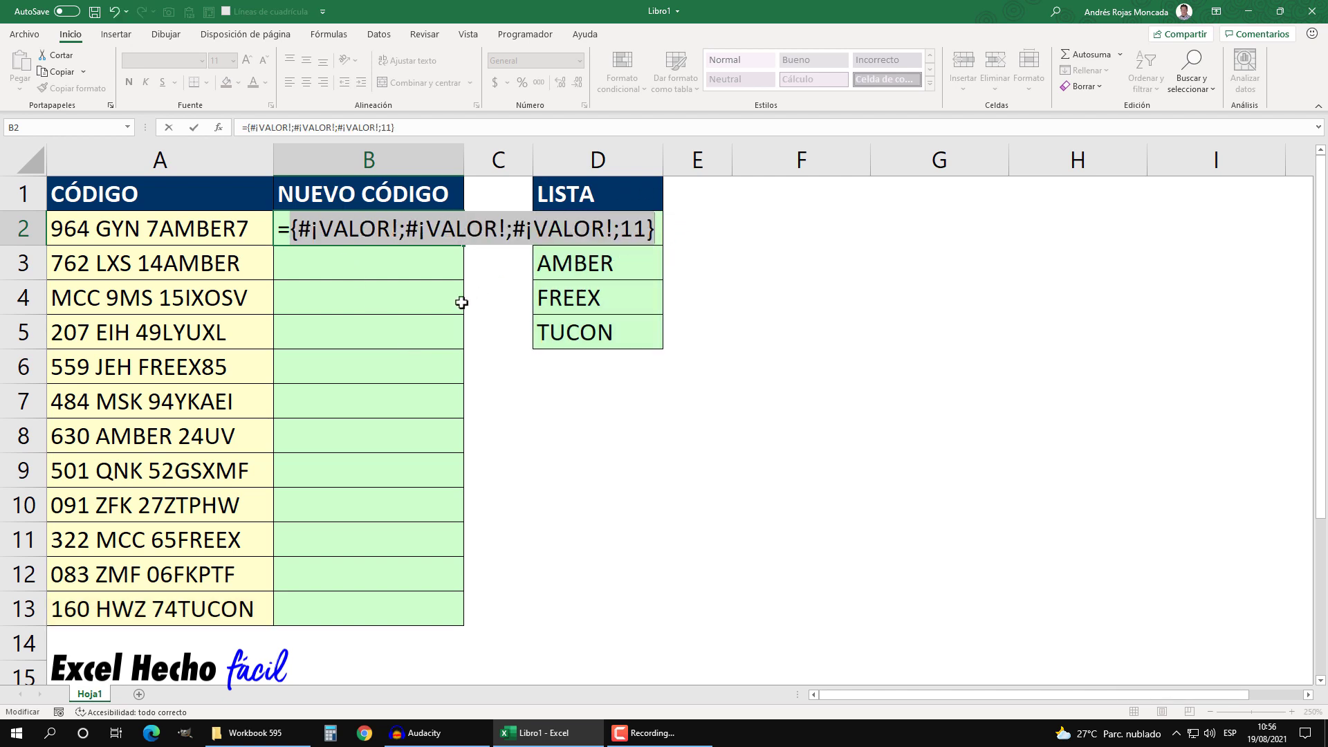
pyautogui.hotkey('ctrl', 'z')
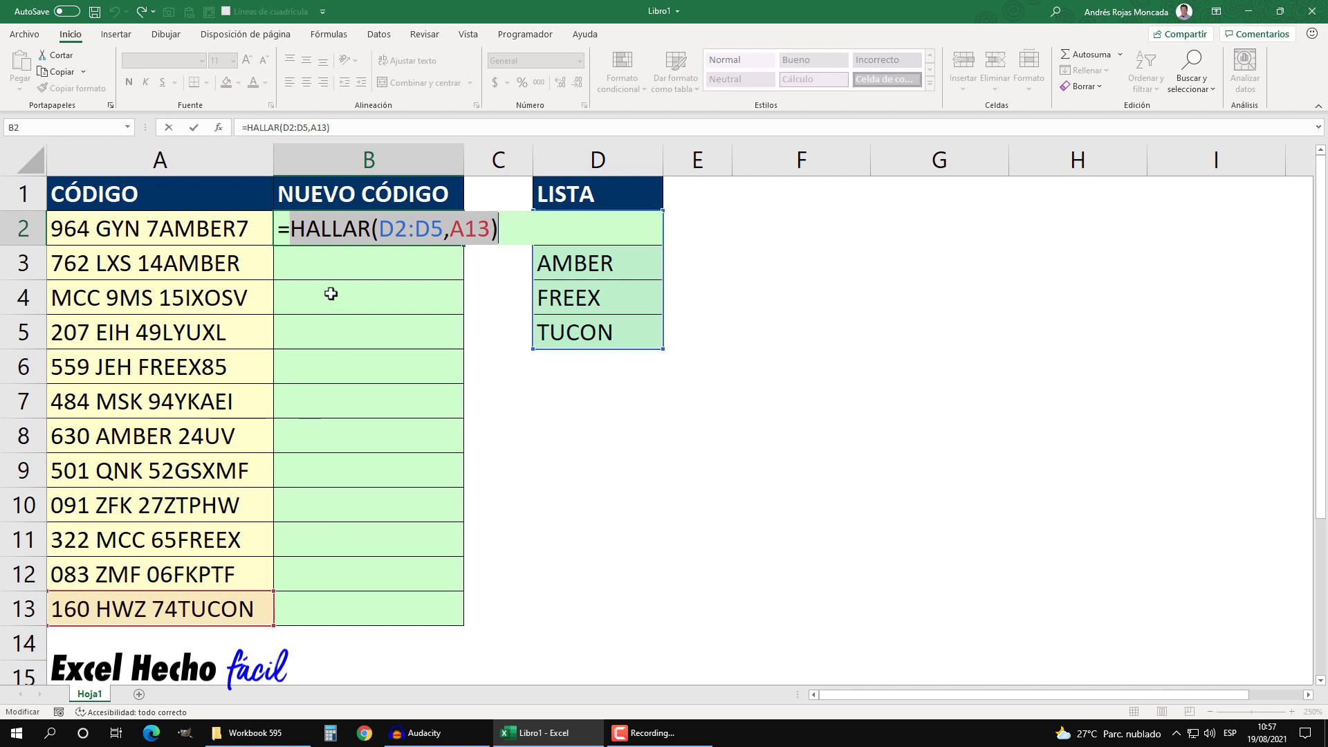
pyautogui.click(291, 229)
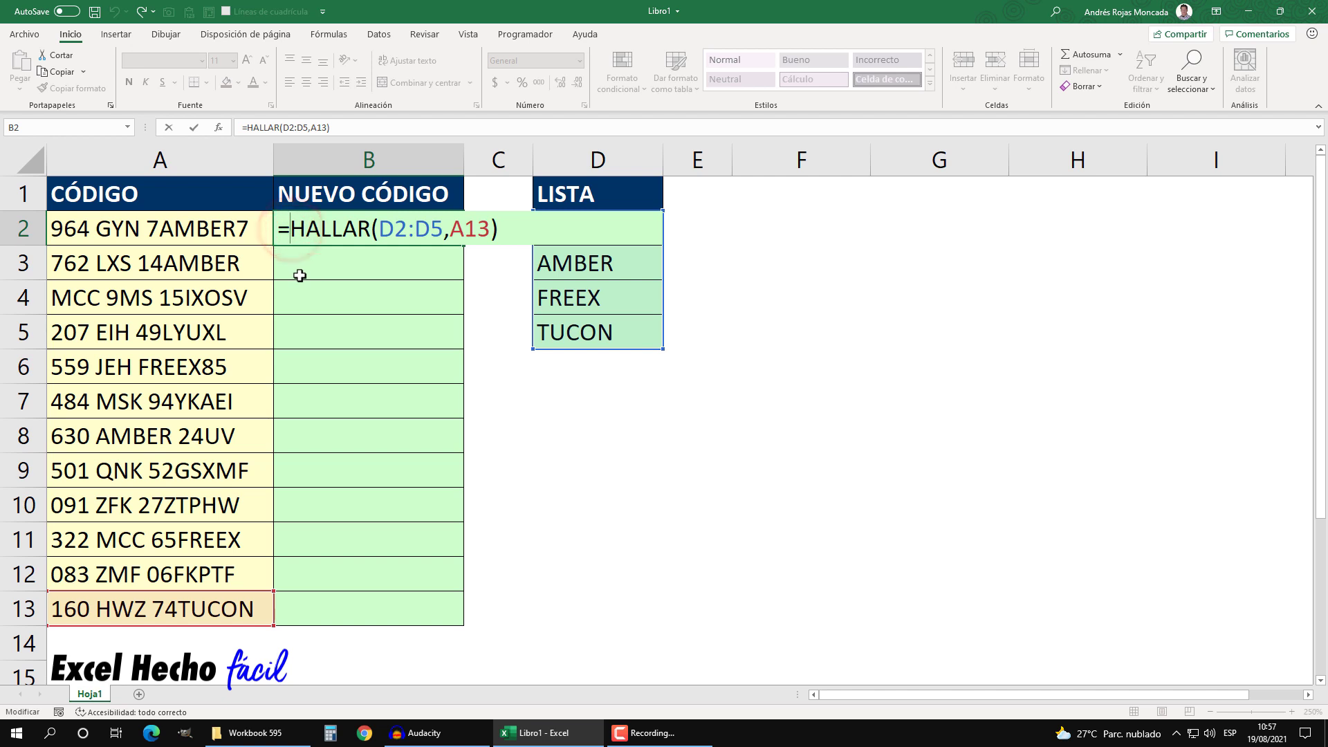
# Insert 1/ before HALLAR in B2 and preview the HALLAR positions array with F9
pyautogui.write('1/')
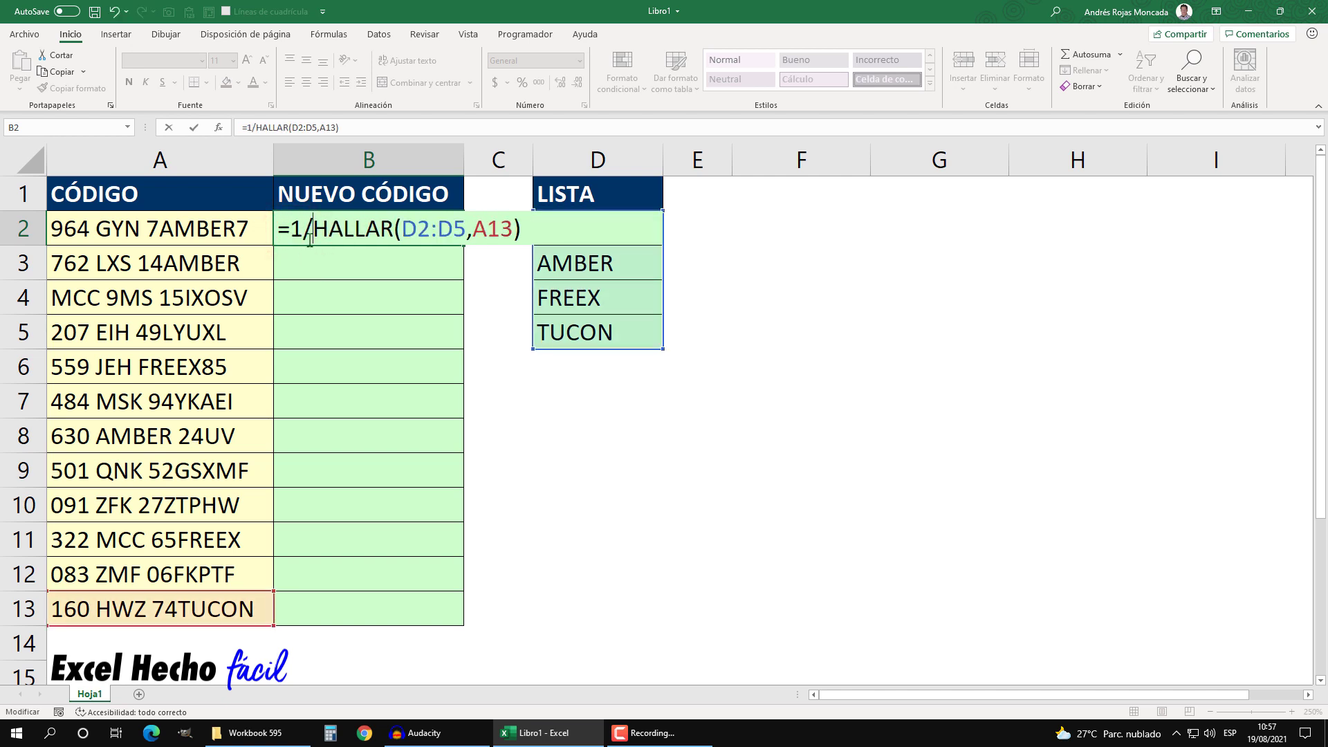
pyautogui.moveTo(313, 229); pyautogui.dragTo(523, 232)
pyautogui.press('F9')
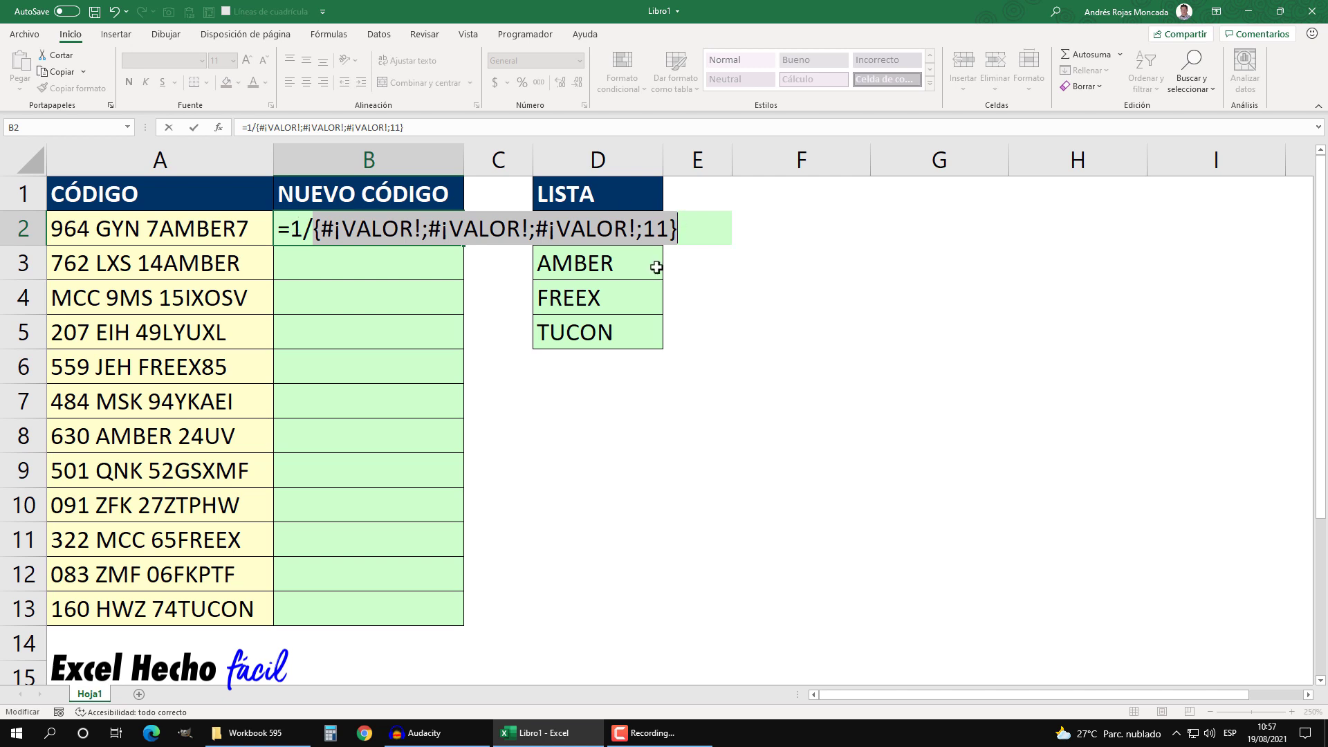
pyautogui.hotkey('ctrl', 'z')
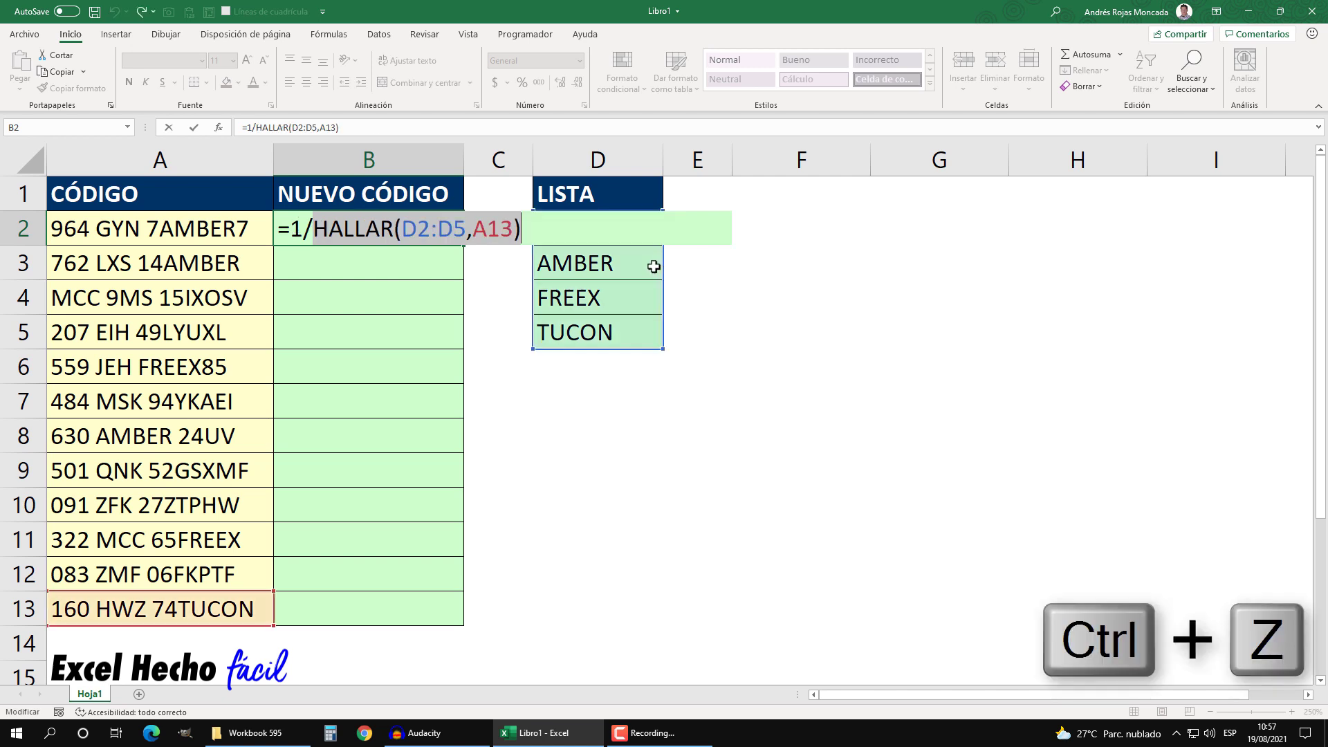
# Preview the 1/HALLAR array, showing errors plus 0.0909 for TUCON, then restore the formula
pyautogui.moveTo(519, 231); pyautogui.dragTo(288, 230)
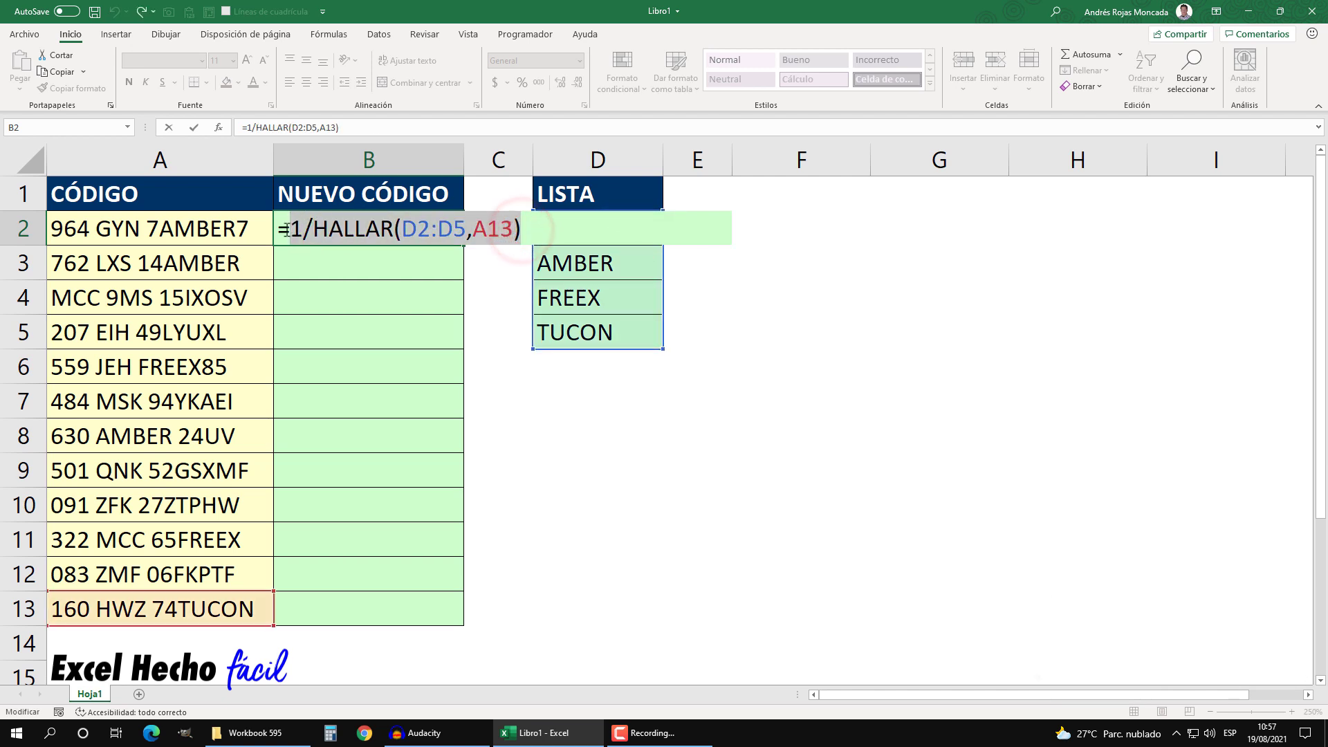
pyautogui.press('F9')
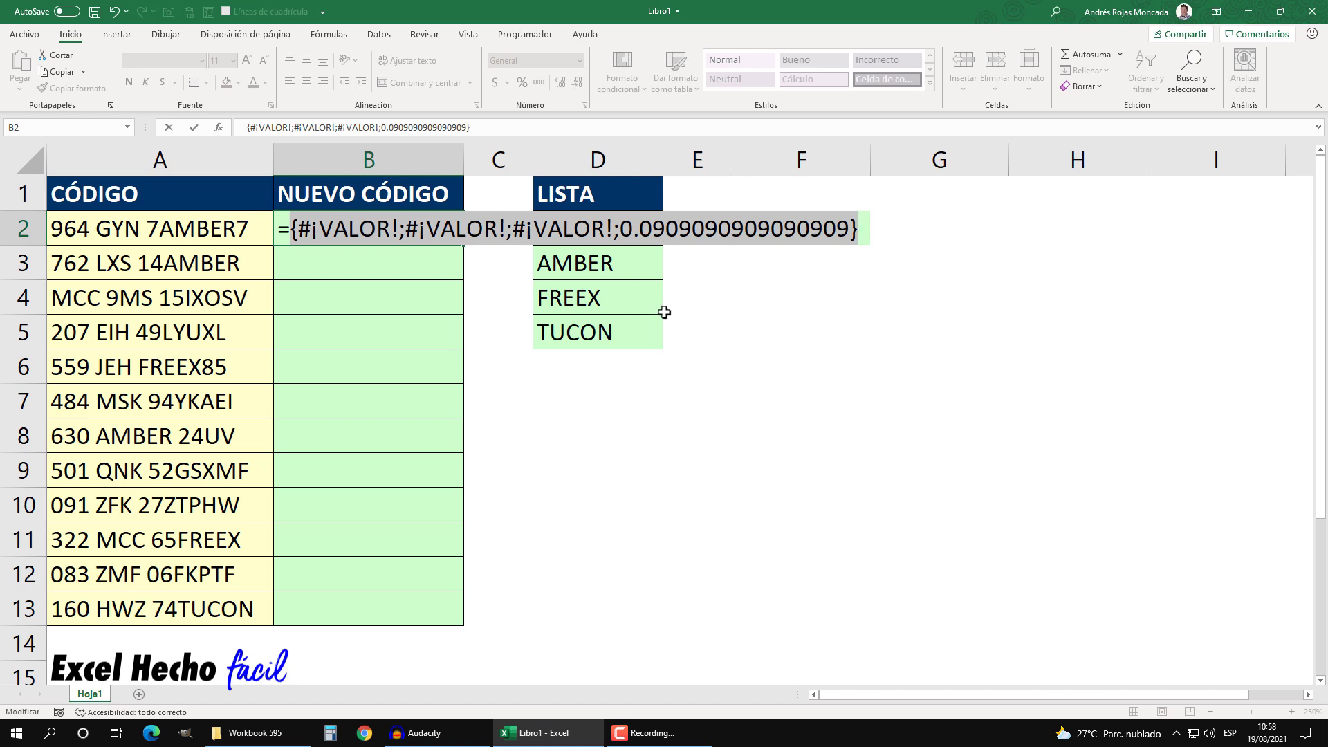
pyautogui.hotkey('ctrl', 'z')
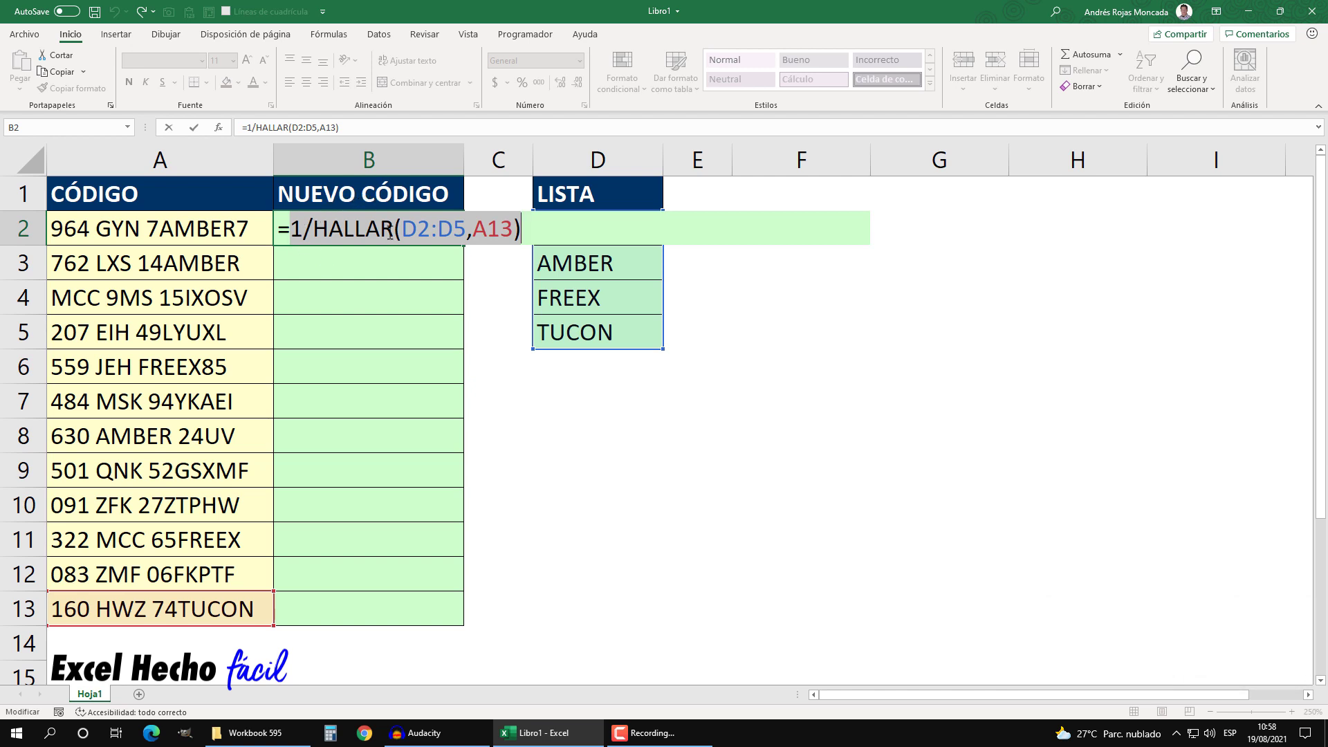
pyautogui.press('F9')
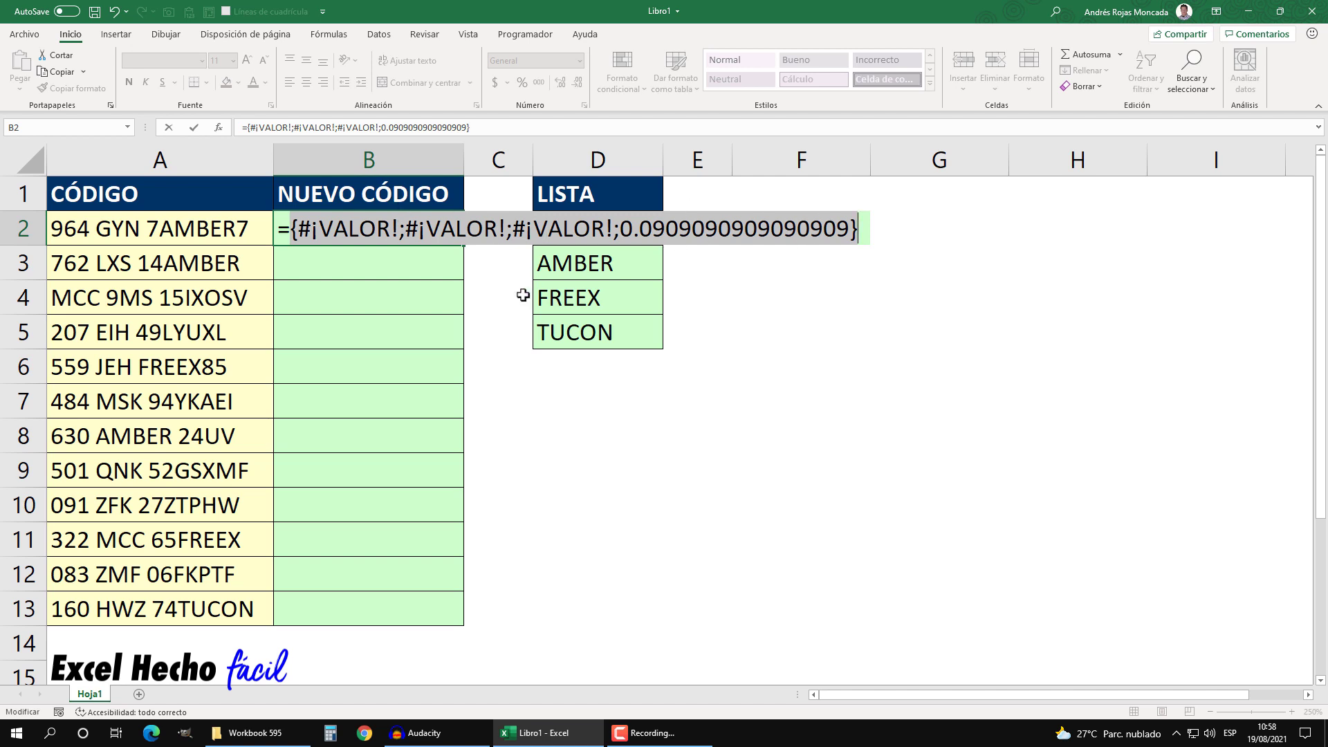
pyautogui.hotkey('ctrl', 'z')
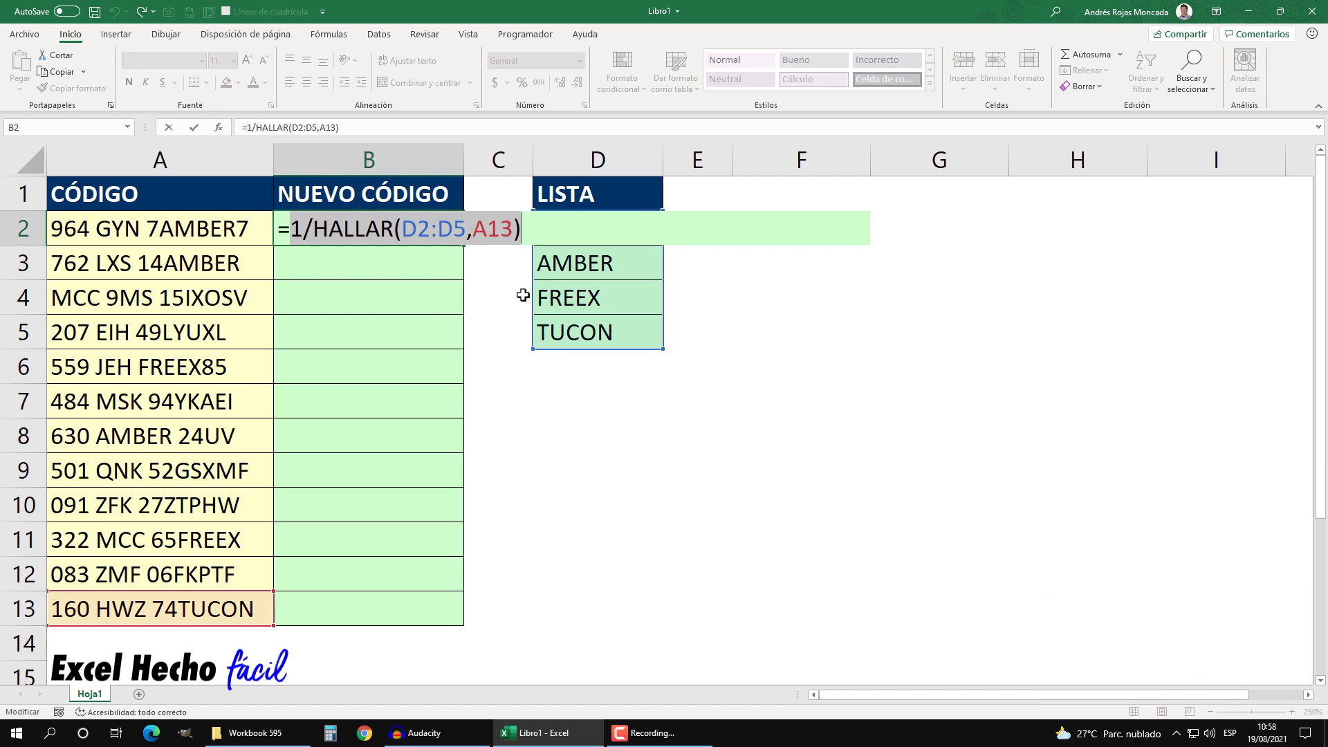
pyautogui.press('Left')
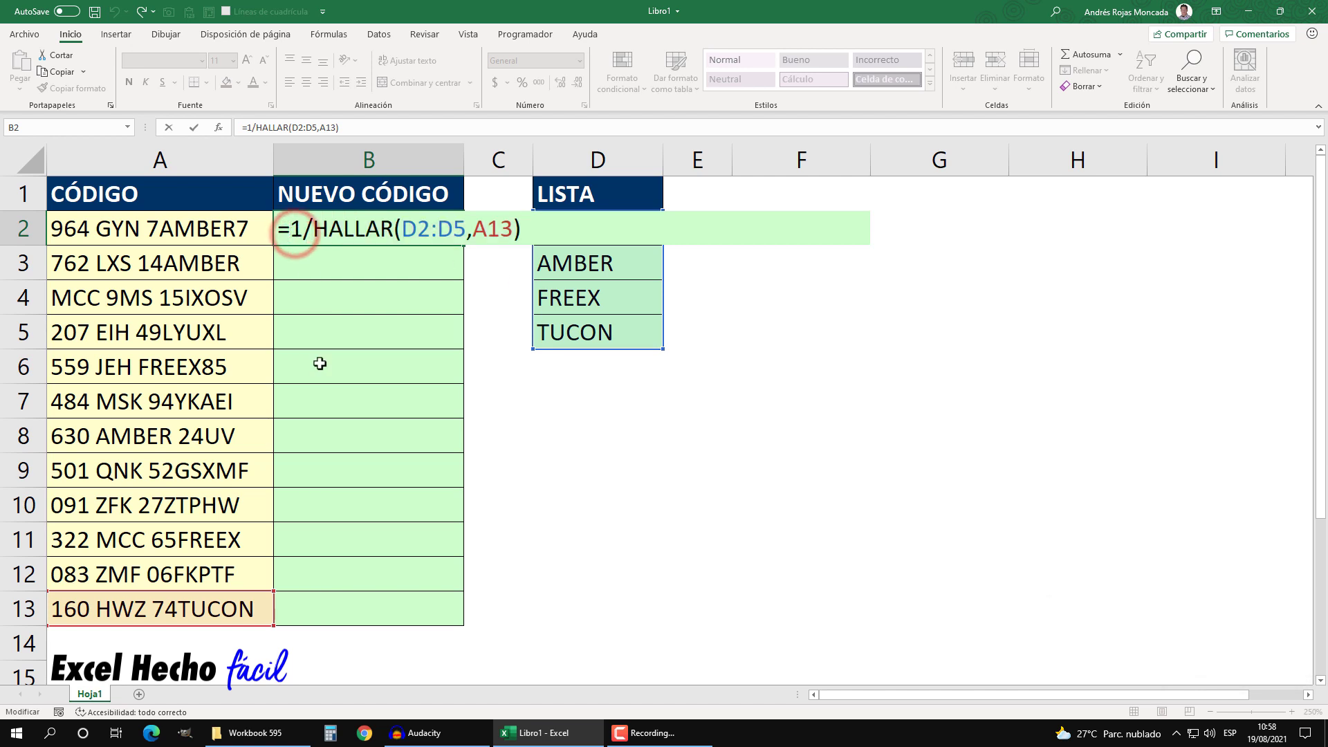
# Wrap the 1/HALLAR division in BUSCAR with 2 as the lookup value
pyautogui.write('bus')
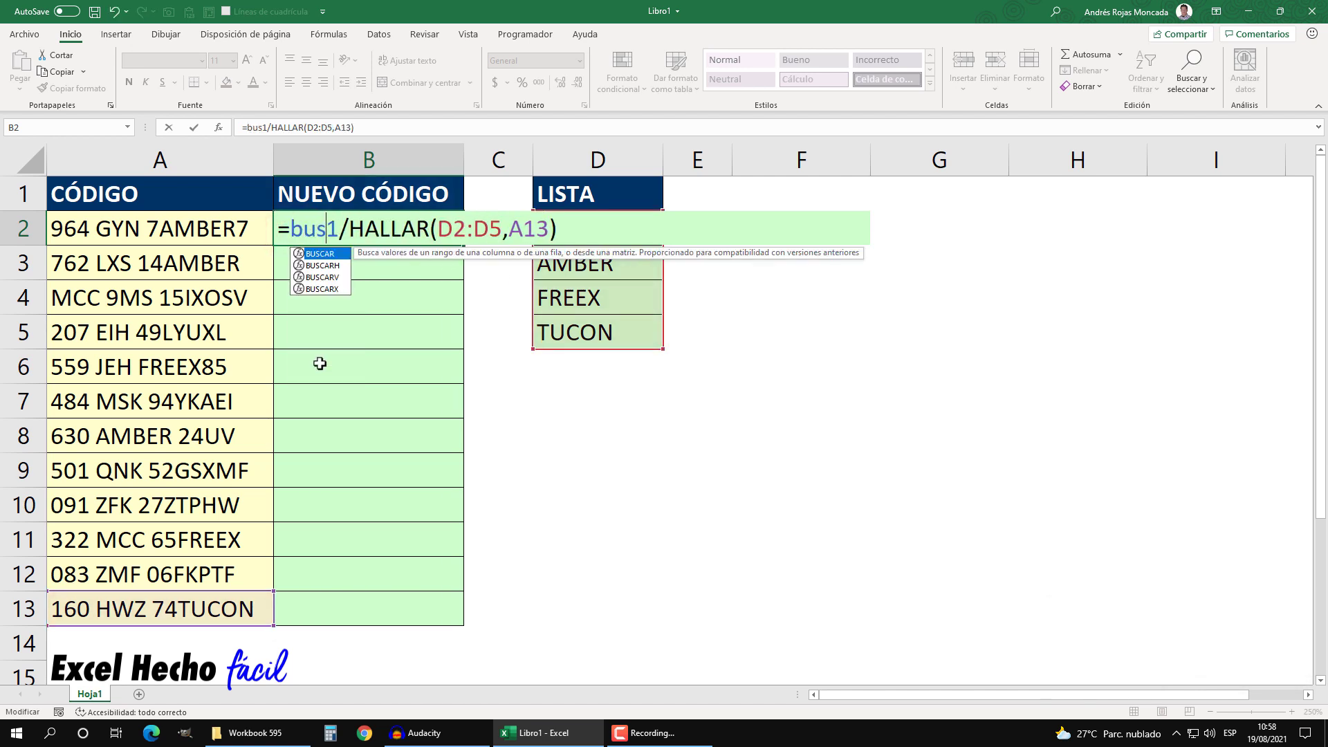
pyautogui.press('Tab')
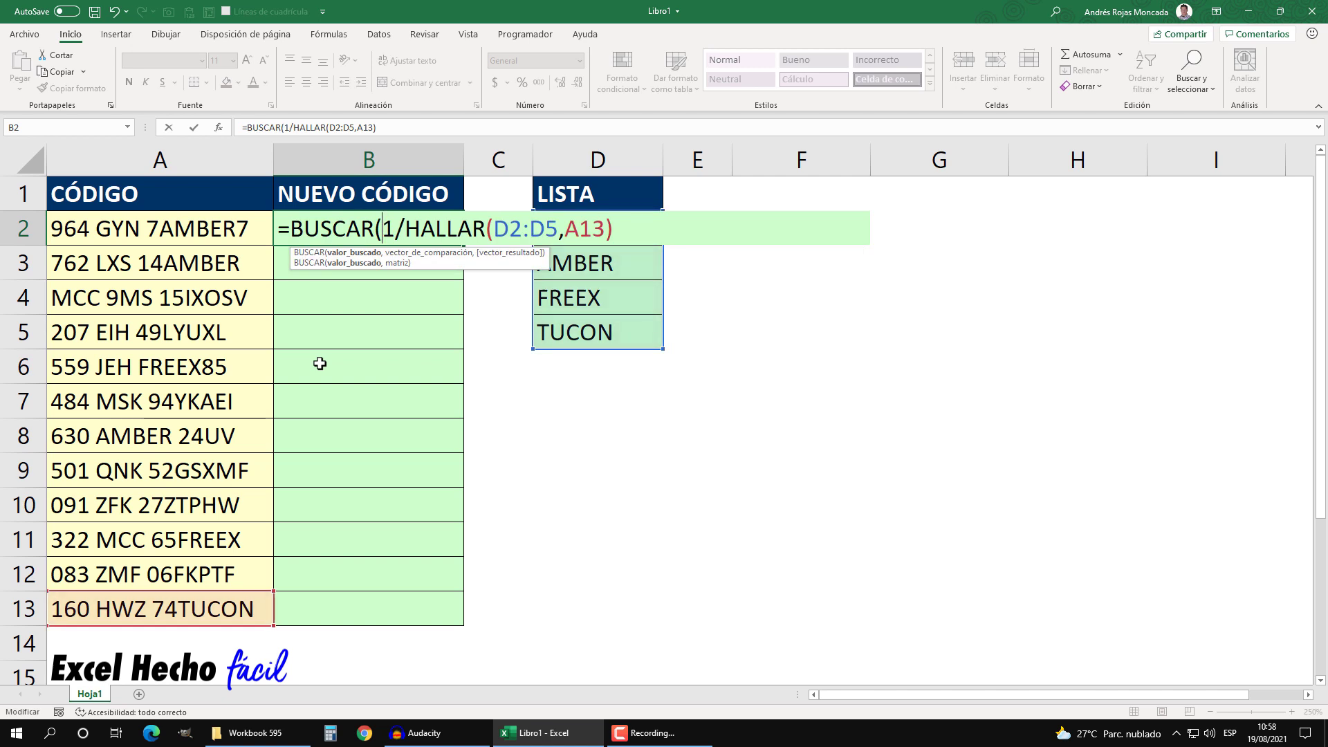
pyautogui.press('BackSpace')
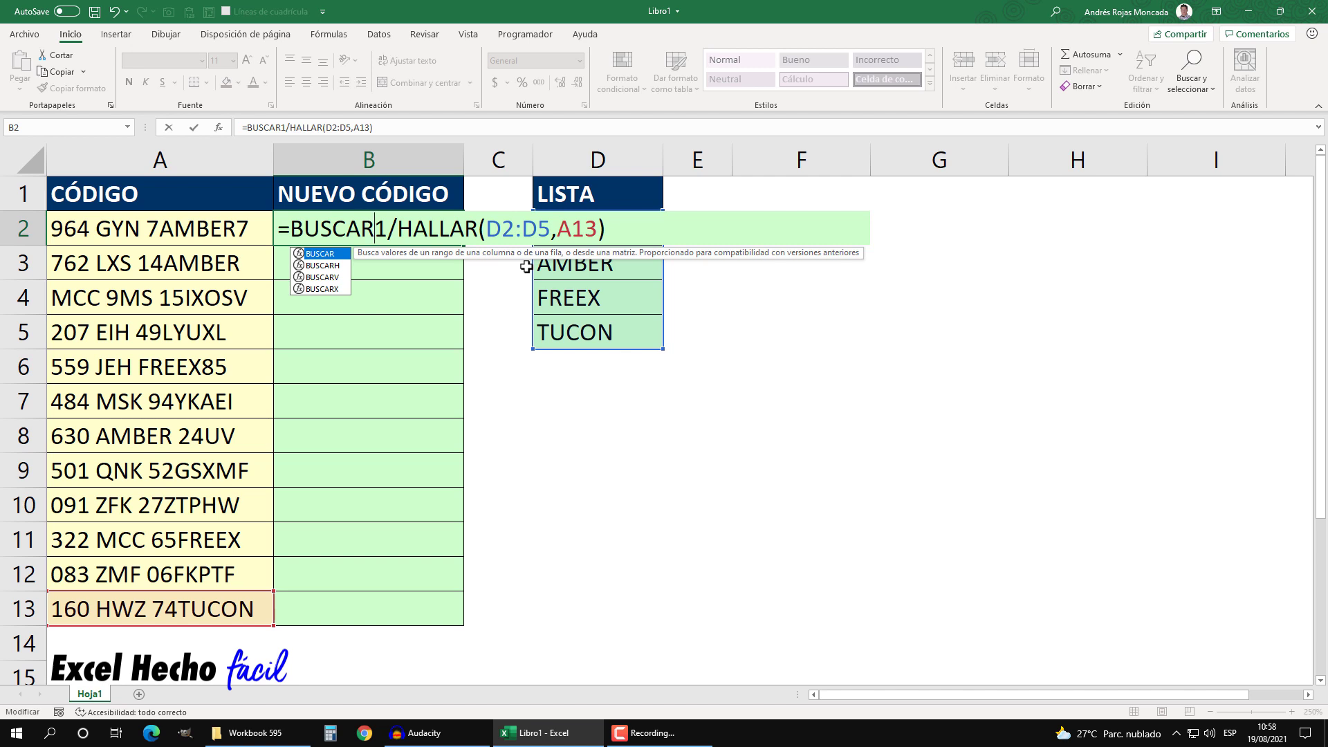
pyautogui.write('(')
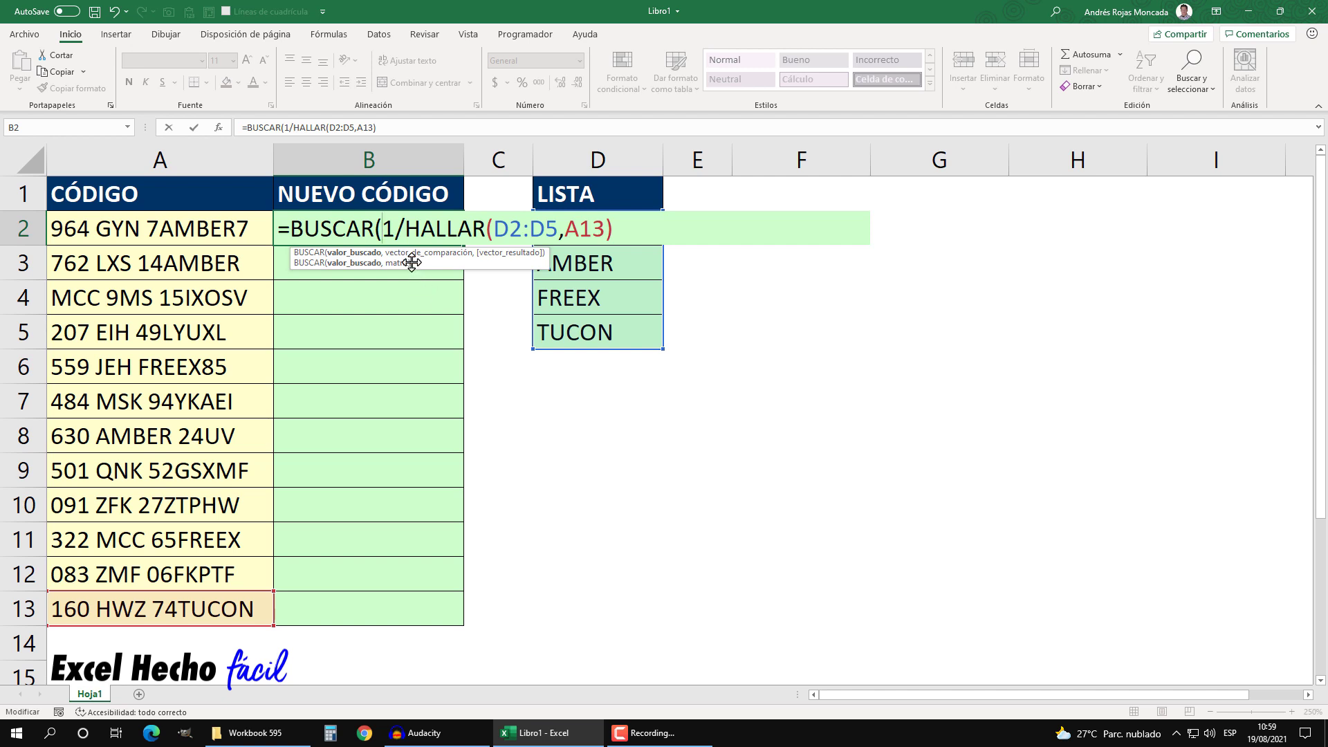
pyautogui.write(',')
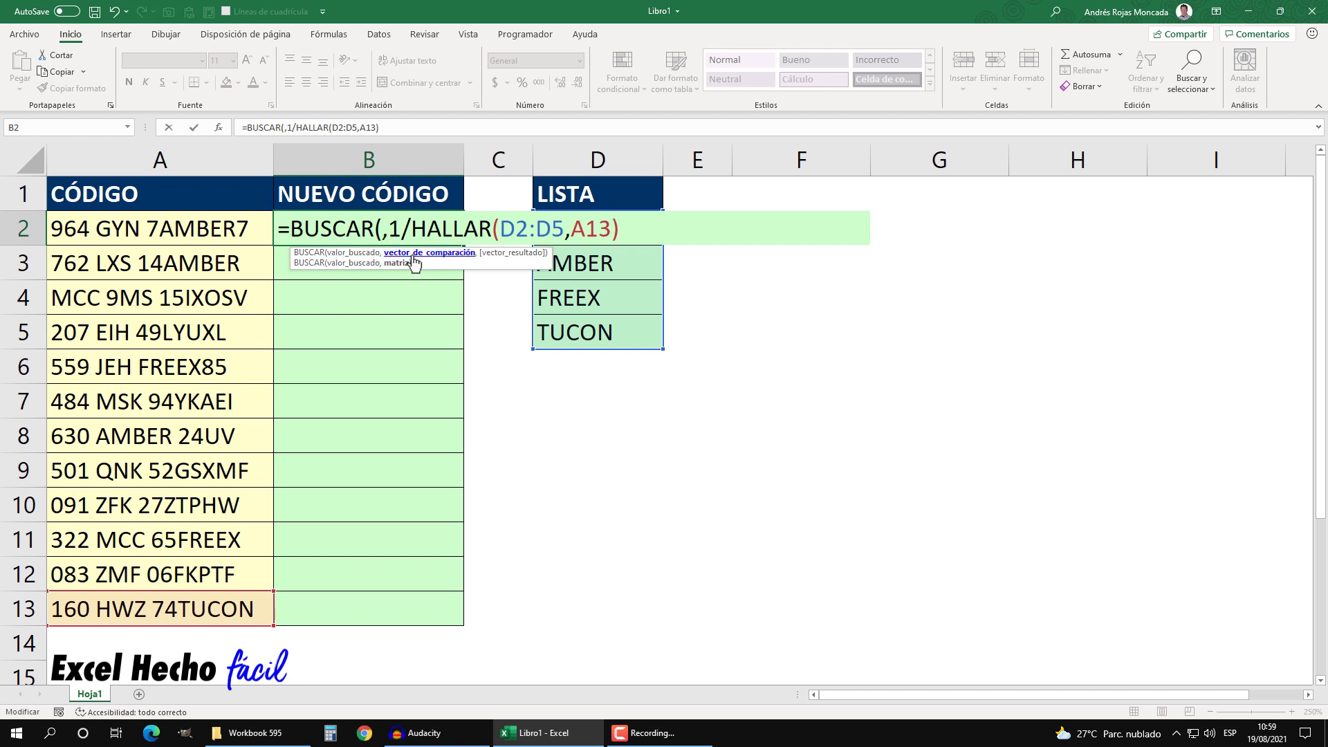
pyautogui.click(413, 253)
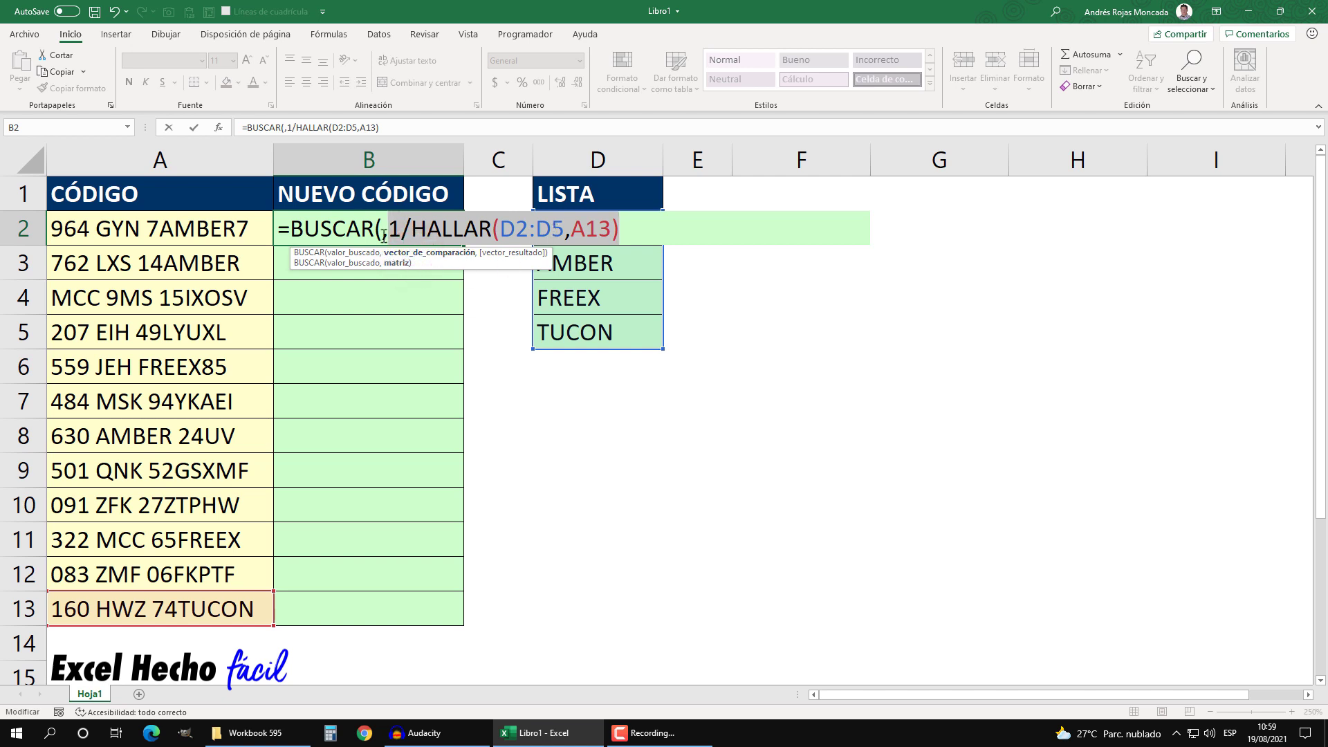
pyautogui.click(381, 230)
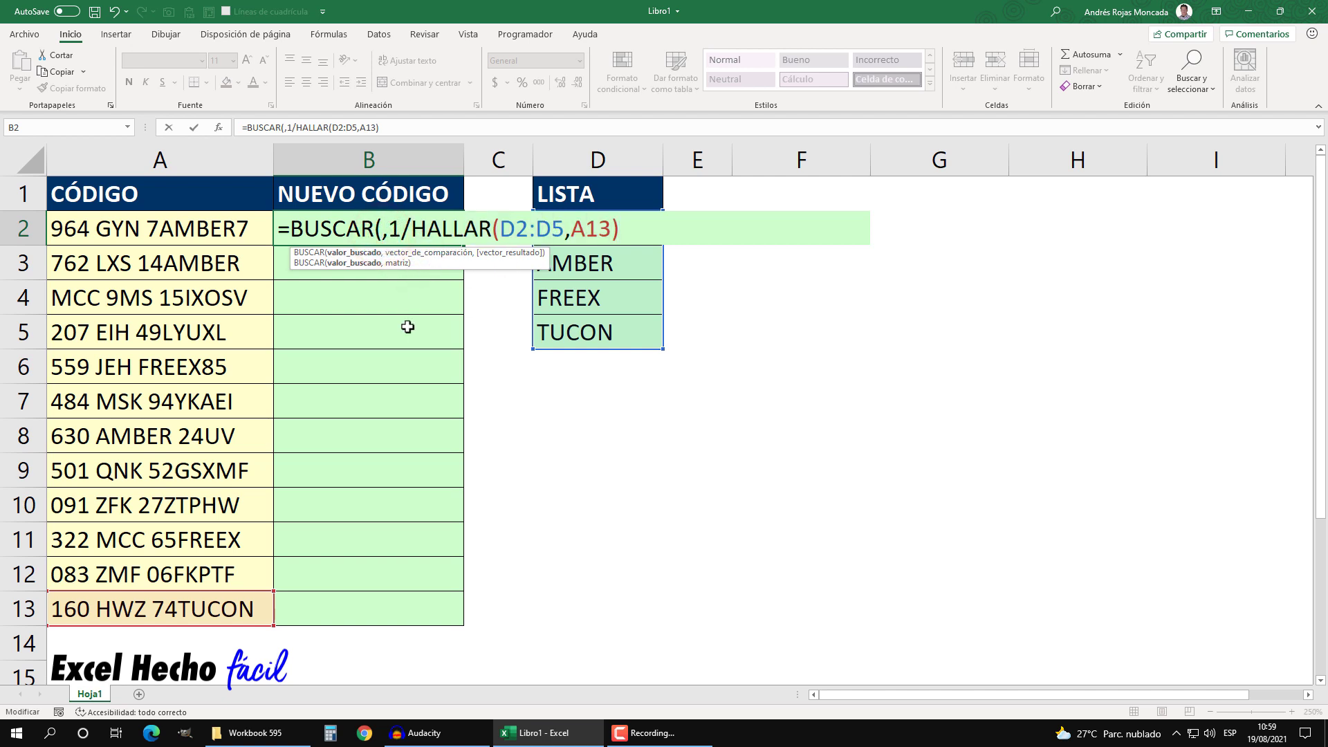
pyautogui.write('2')
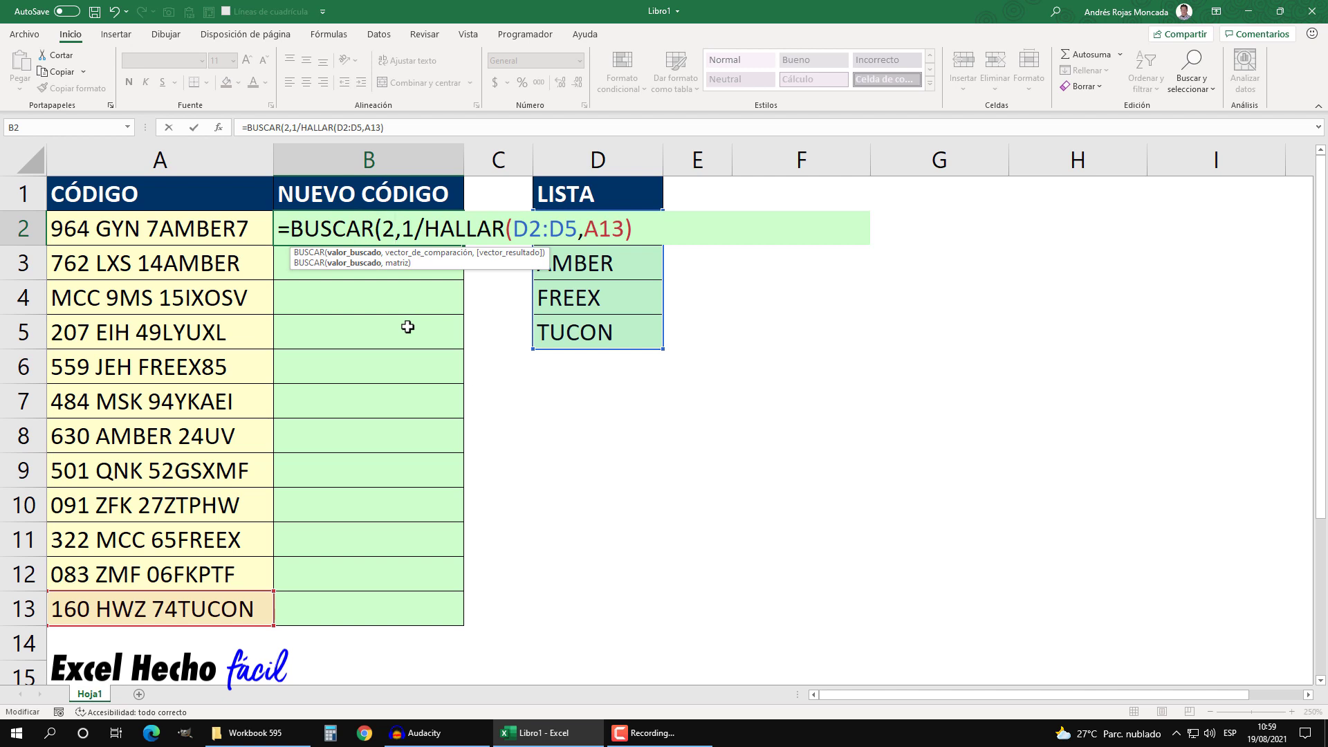
# Add D2:D5 as the result vector, confirm B2 returns TUCON, then clear B2
pyautogui.click(408, 253)
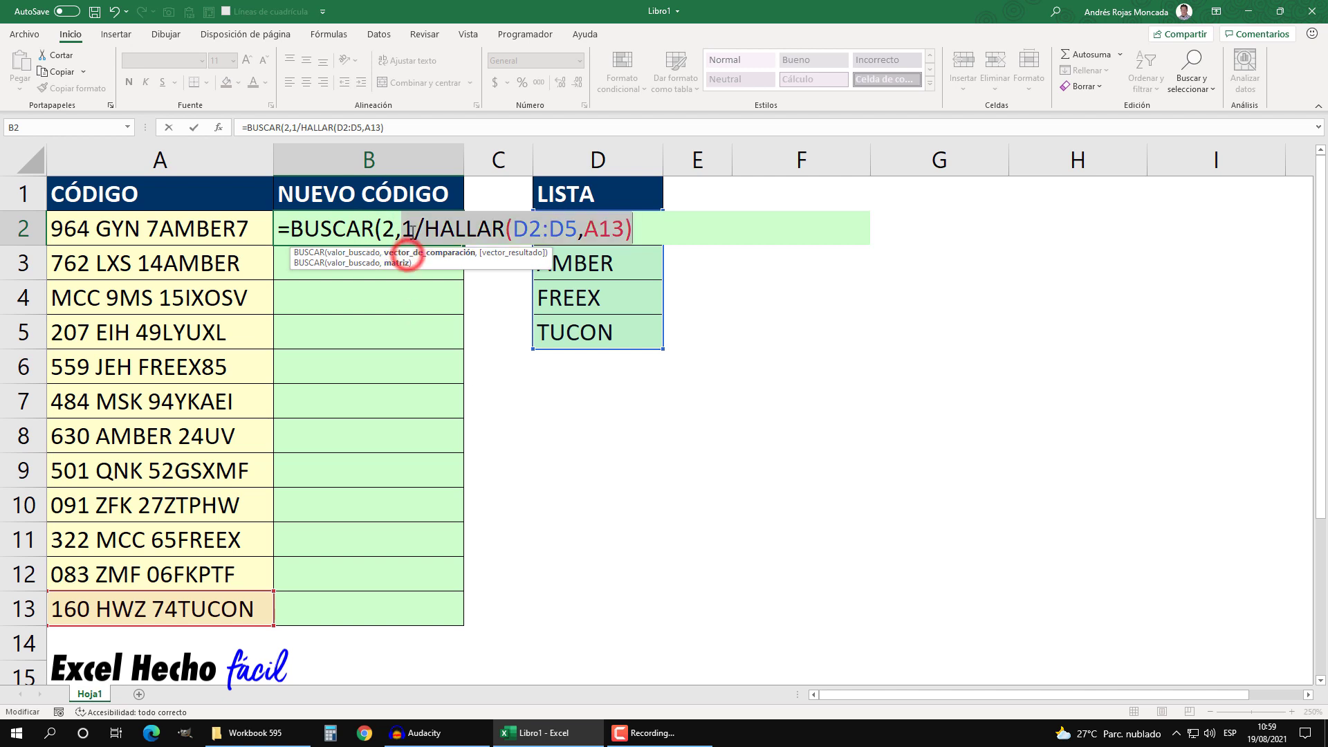
pyautogui.click(631, 230)
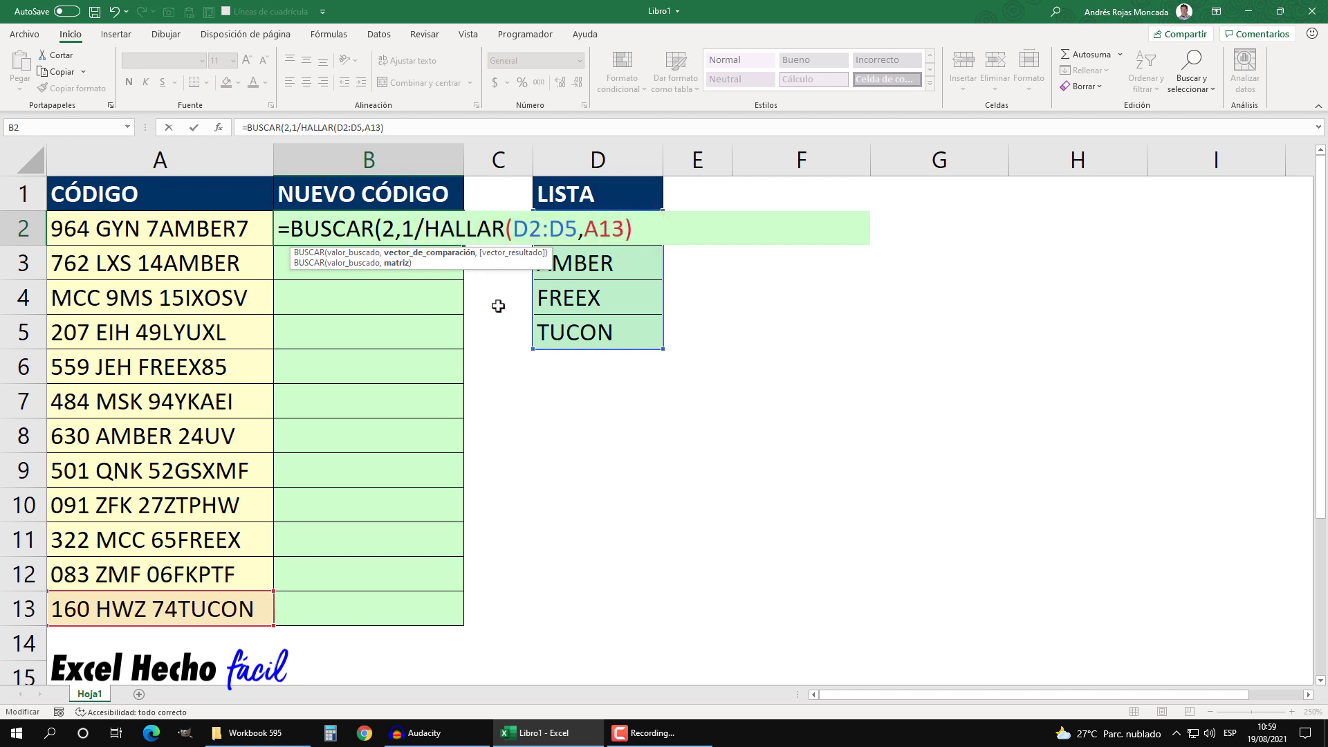
pyautogui.write(',')
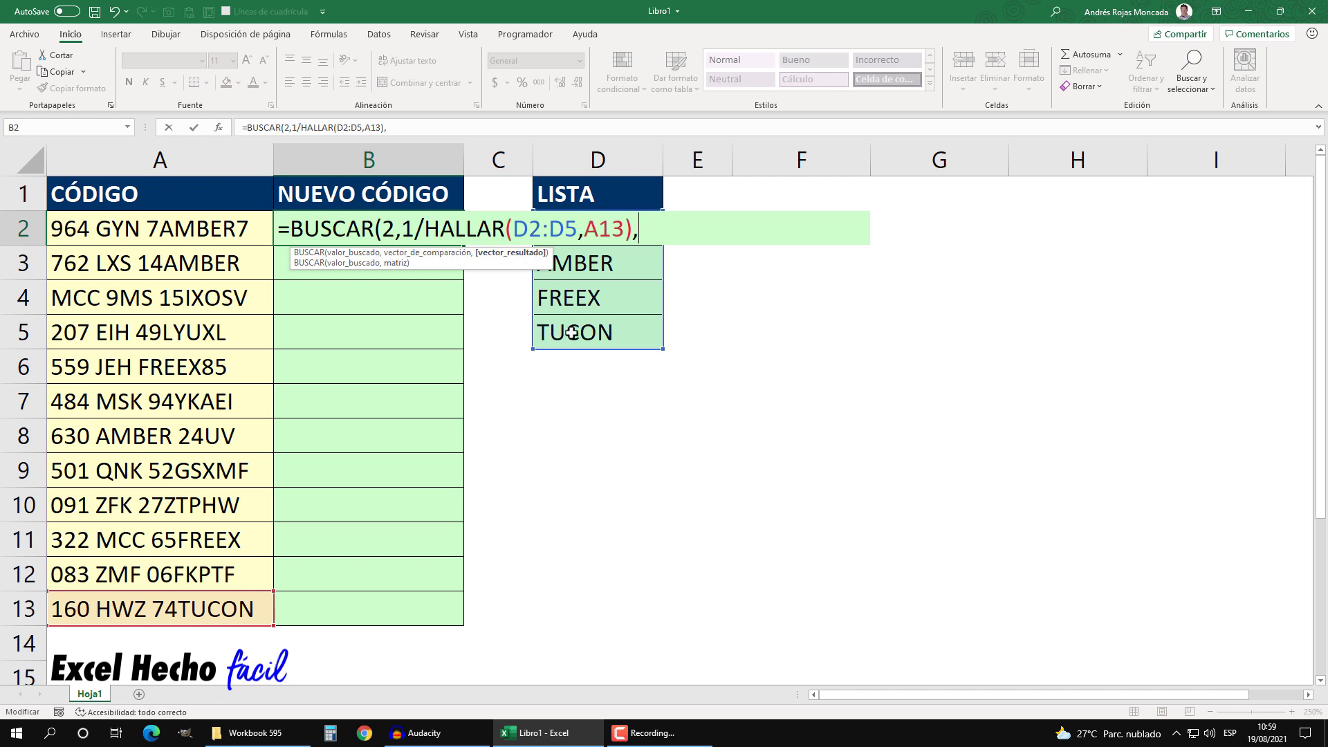
pyautogui.moveTo(576, 332); pyautogui.dragTo(603, 232)
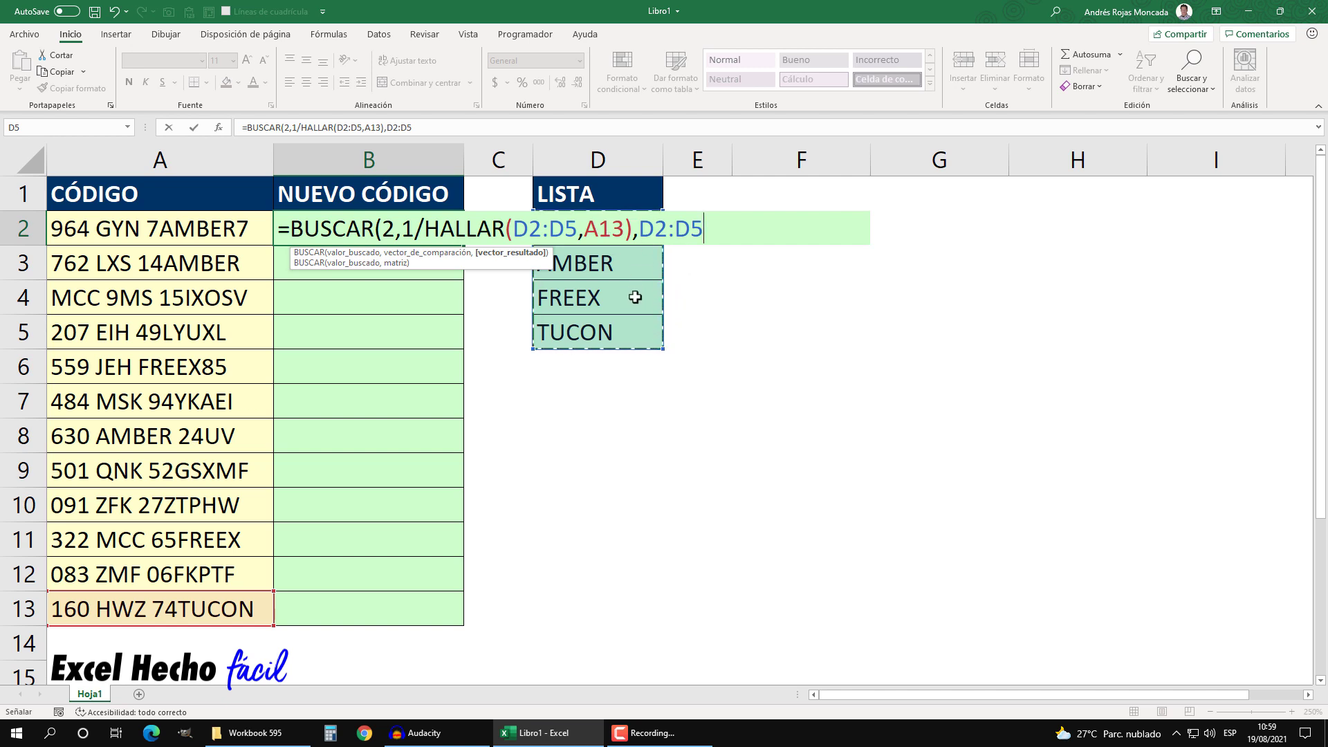
pyautogui.write(')')
pyautogui.press('Return')
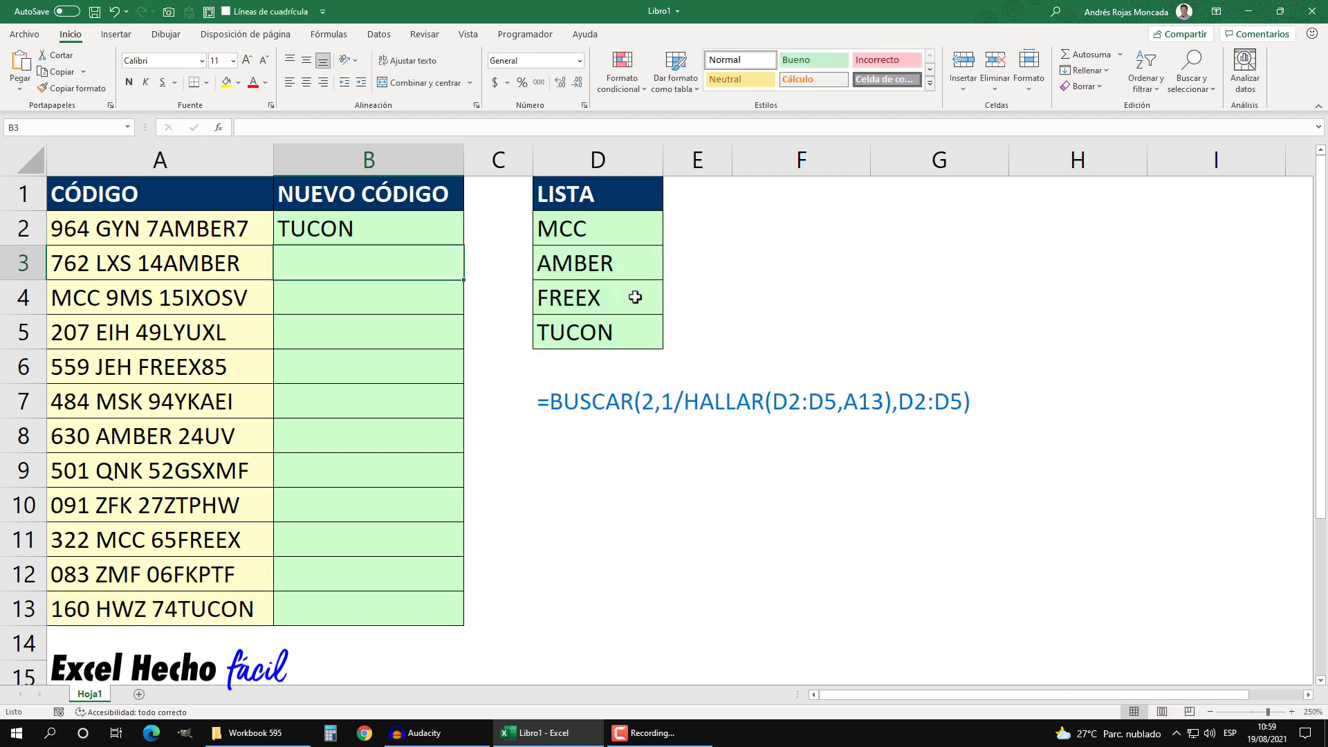
pyautogui.click(352, 238)
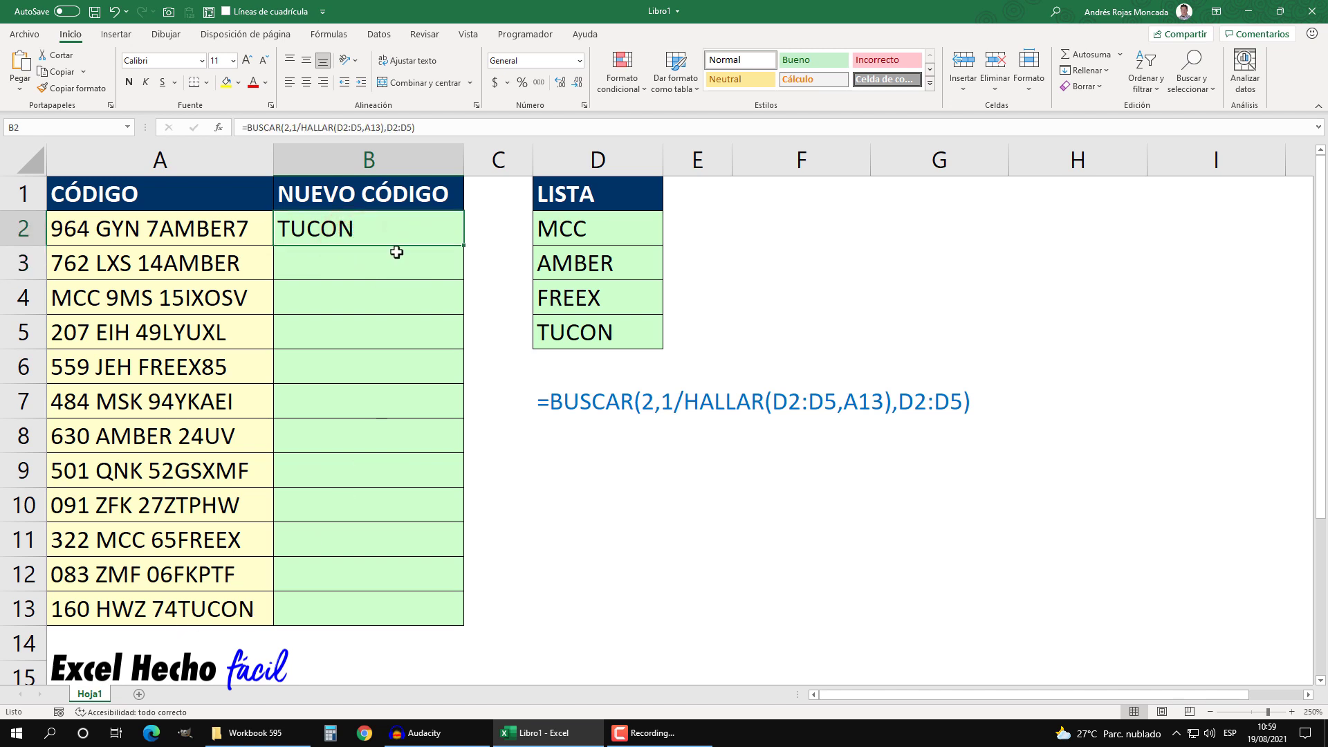
pyautogui.press('Delete')
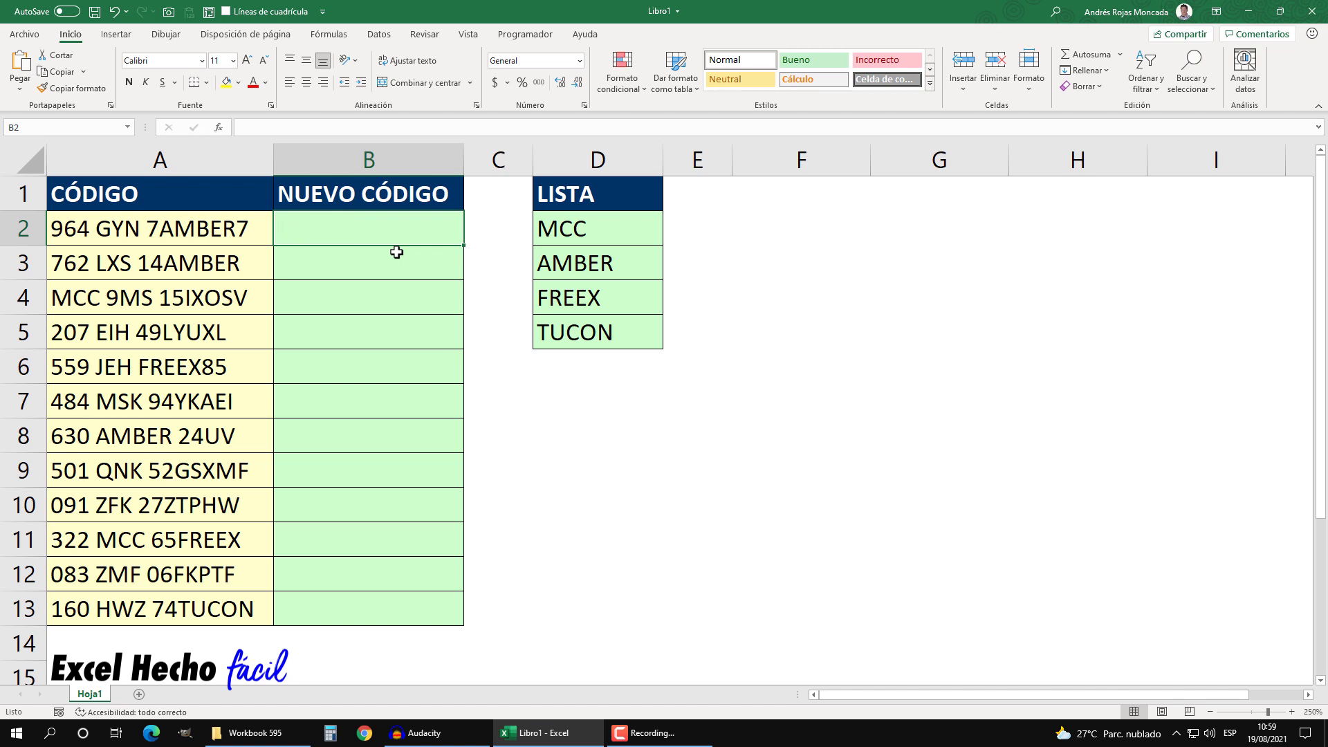
# Enter =1/HALLAR($D$2:$D$5,A2) in B2 with the keyword range locked
pyautogui.write('=1')
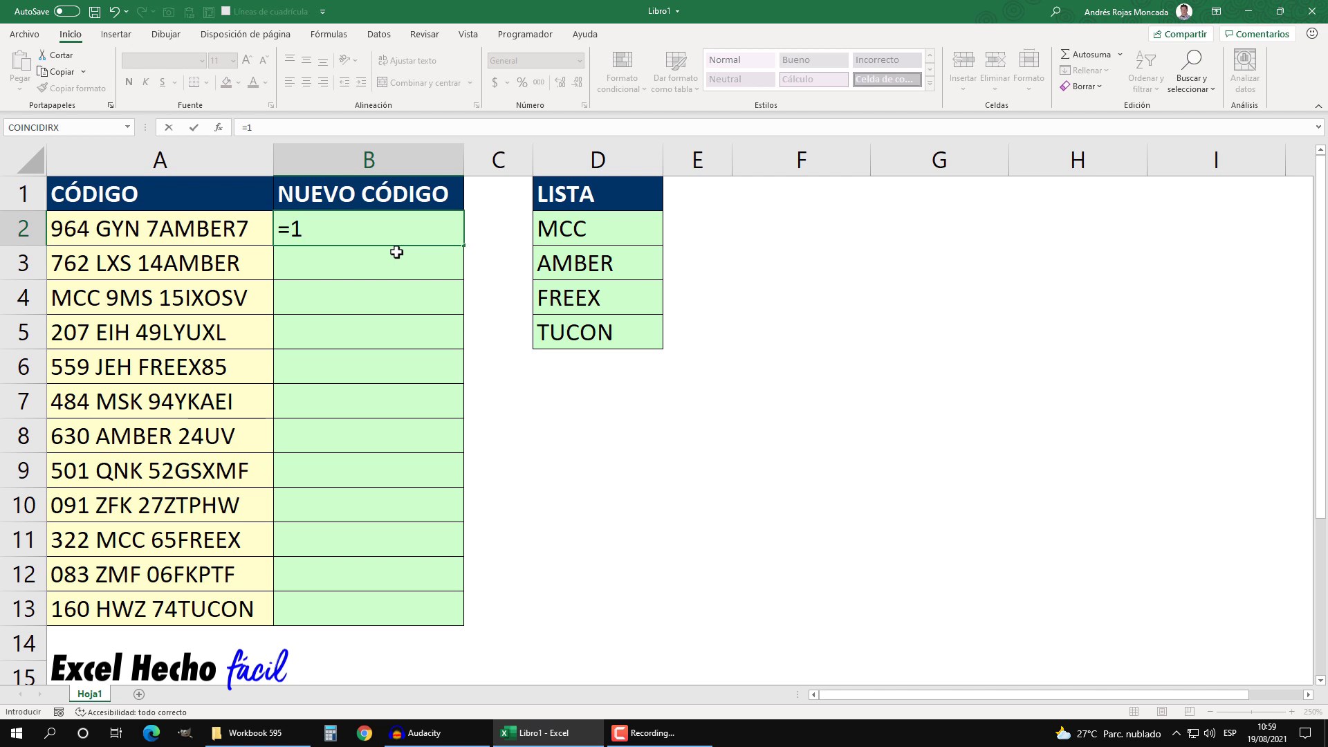
pyautogui.write('/ha')
pyautogui.press('Tab')
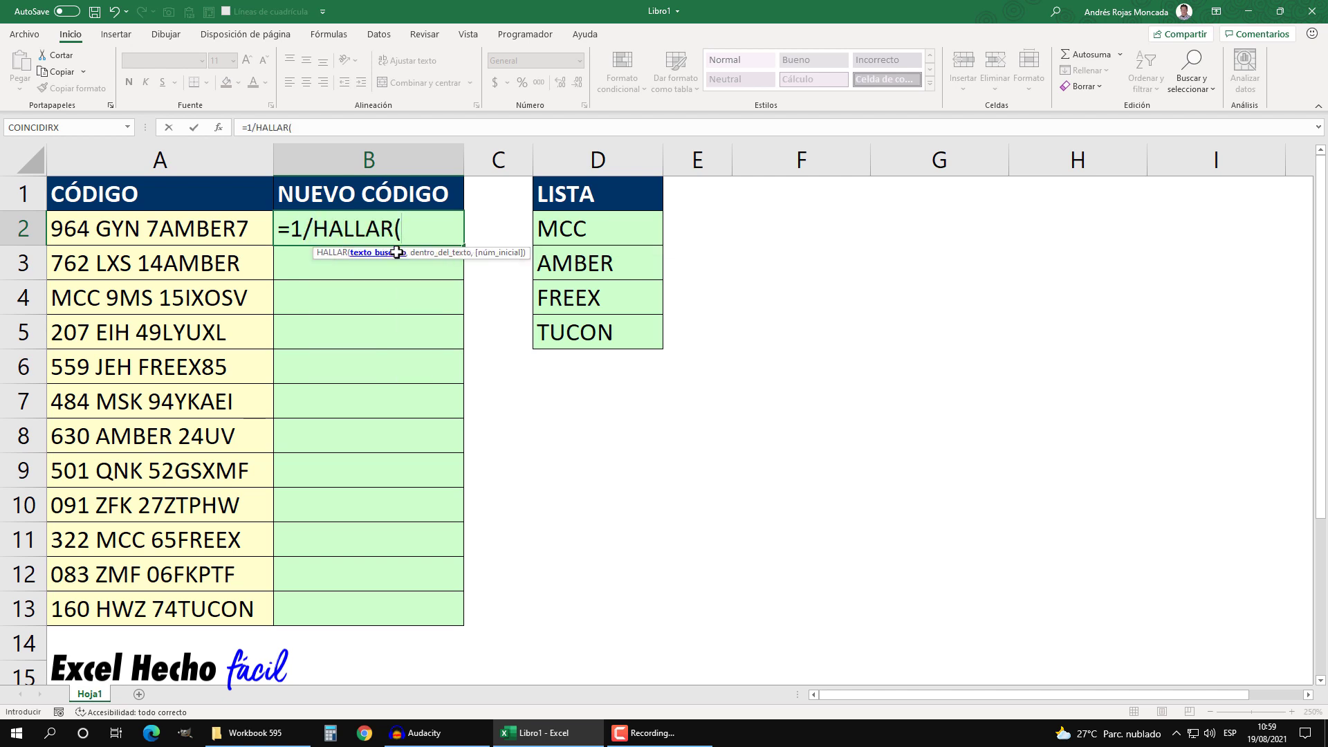
pyautogui.moveTo(596, 332); pyautogui.dragTo(609, 227)
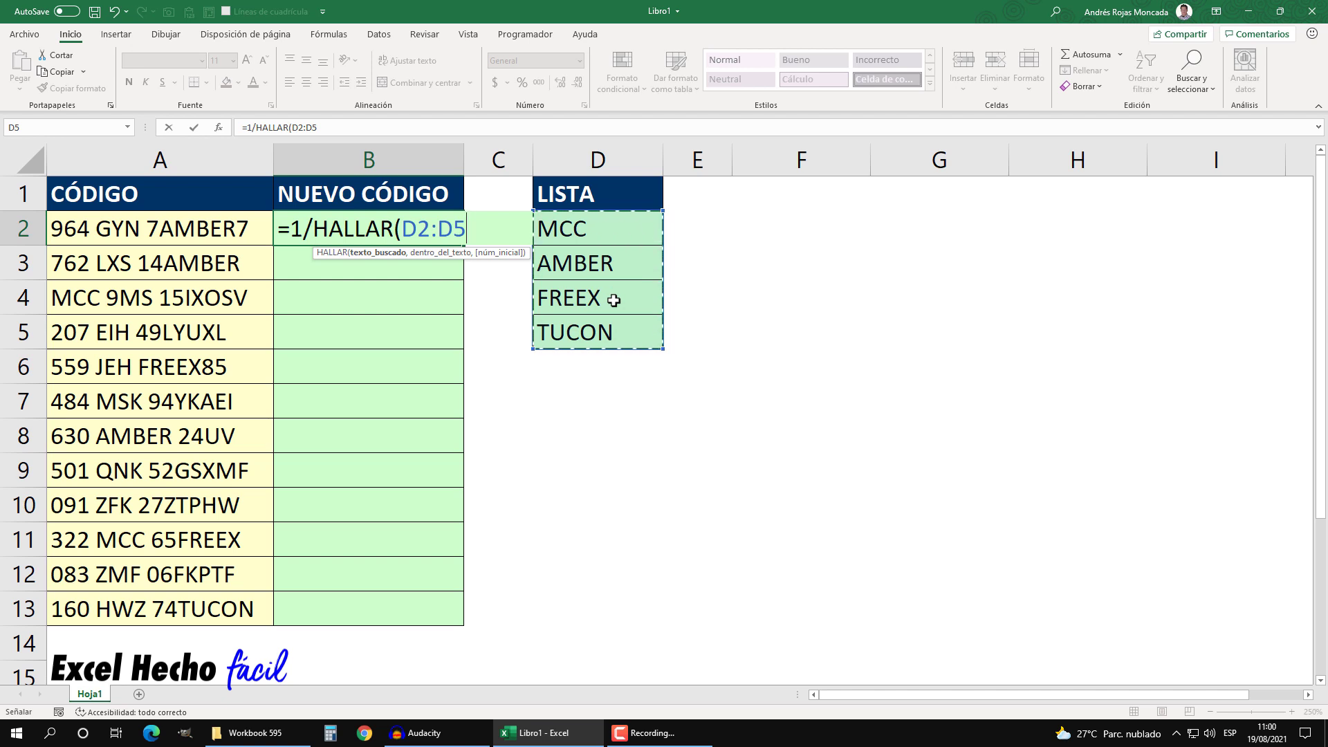
pyautogui.press('F4')
pyautogui.write('$D$5,')
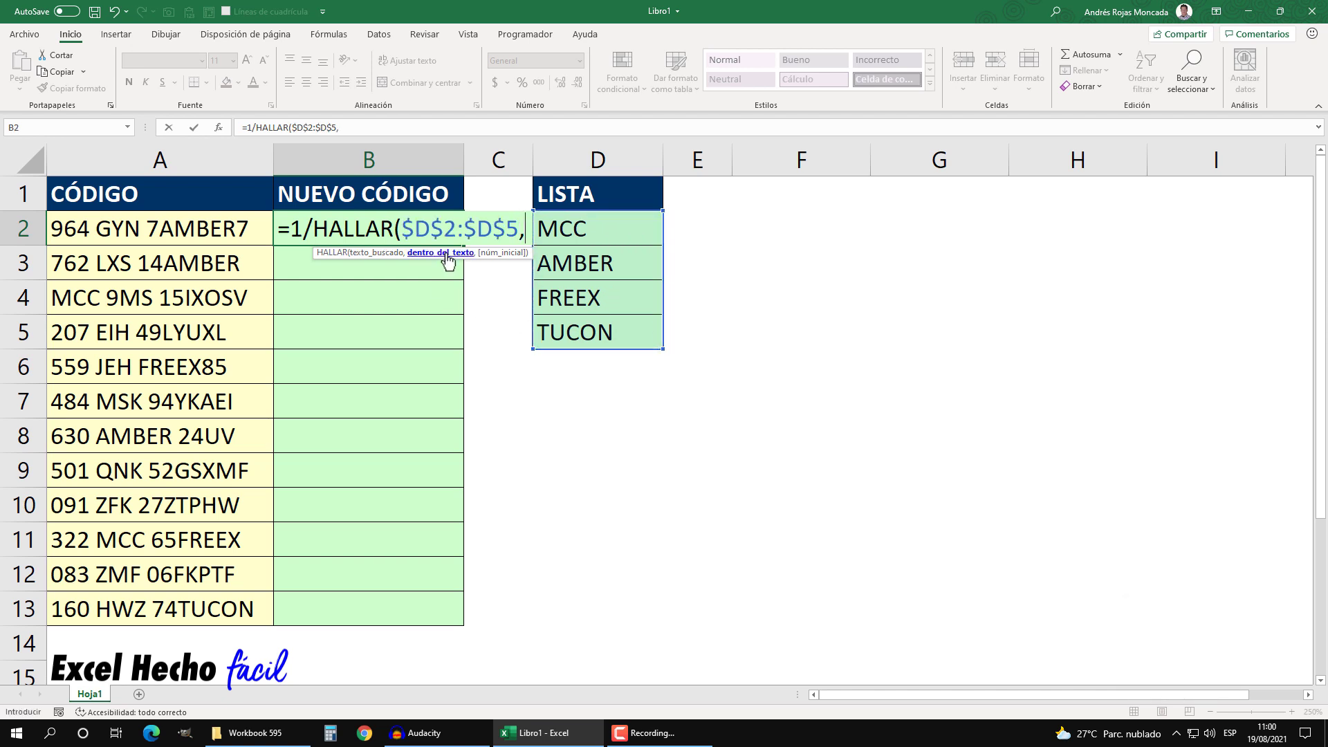
pyautogui.click(234, 227)
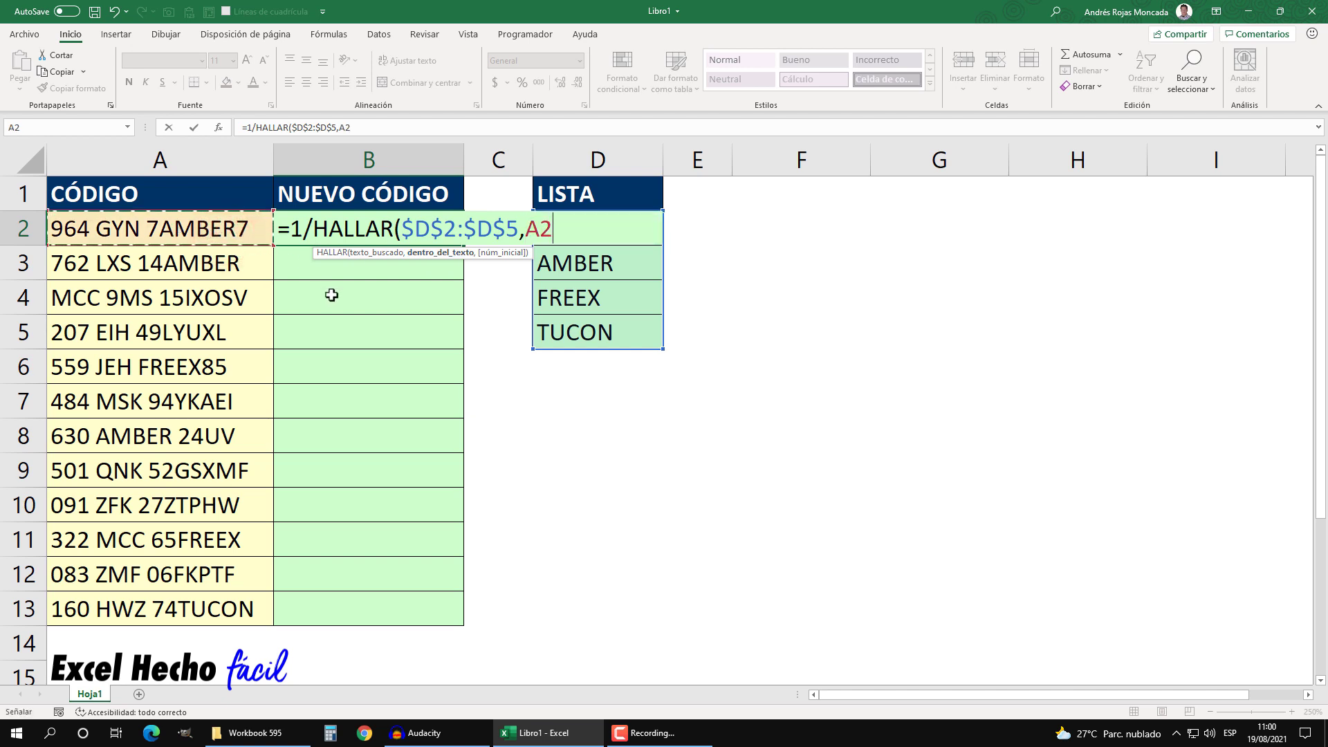
pyautogui.write(')')
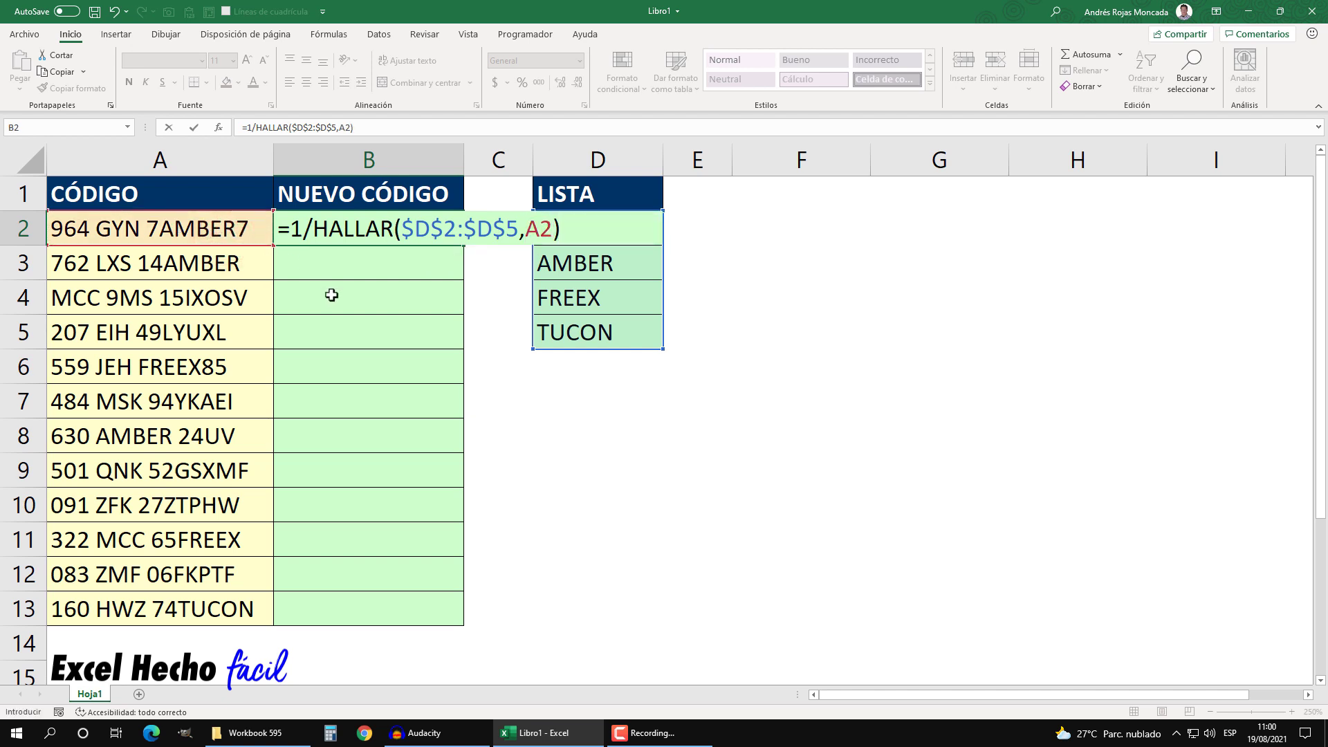
# Wrap it in BUSCAR(2,…,$D$2:$D$5) and commit, so B2 returns AMBER
pyautogui.click(289, 231)
pyautogui.write('bu')
pyautogui.press('Tab')
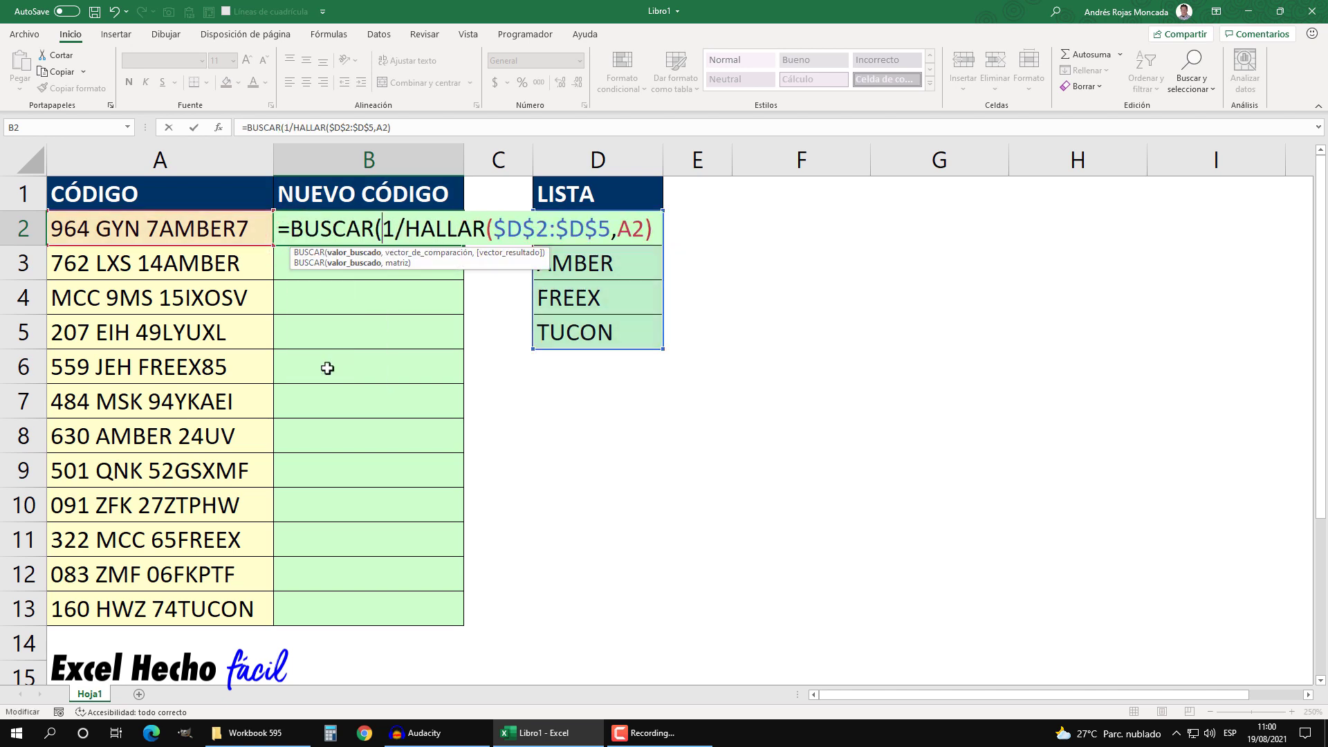
pyautogui.write('2')
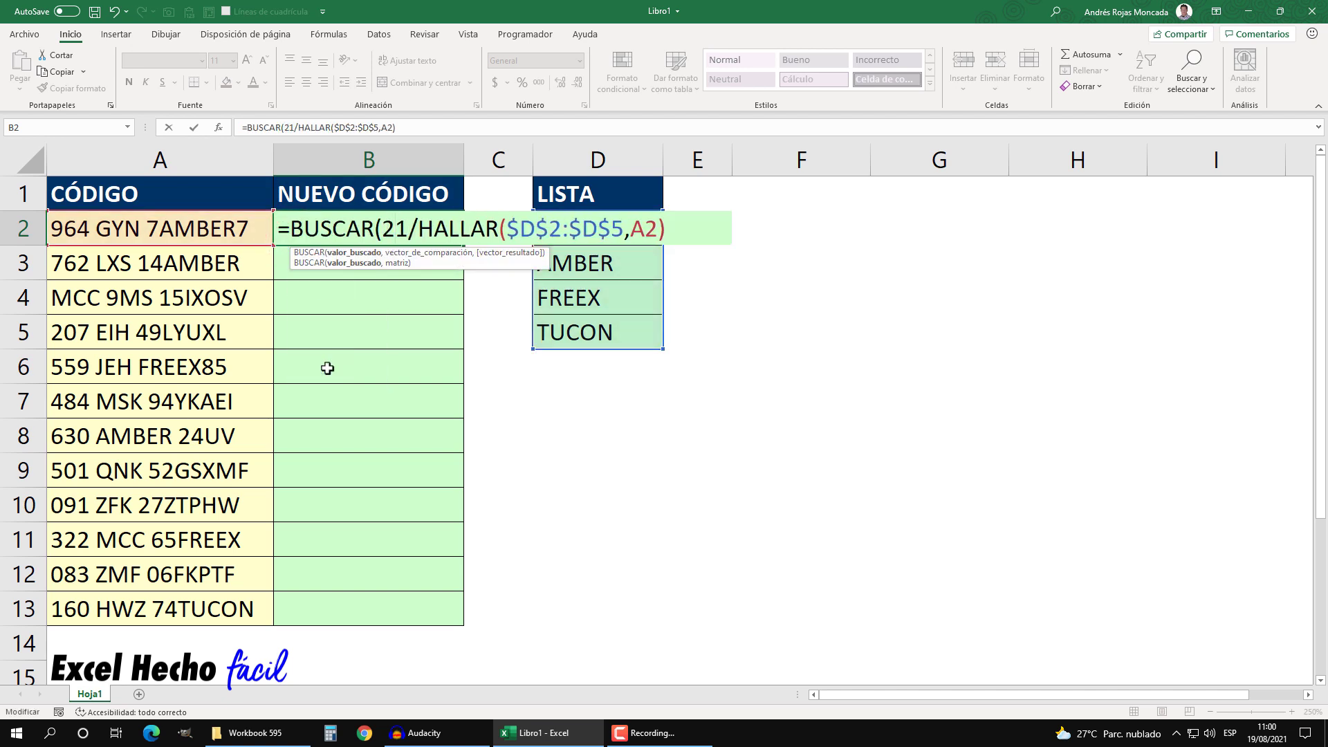
pyautogui.write(',')
pyautogui.click(419, 254)
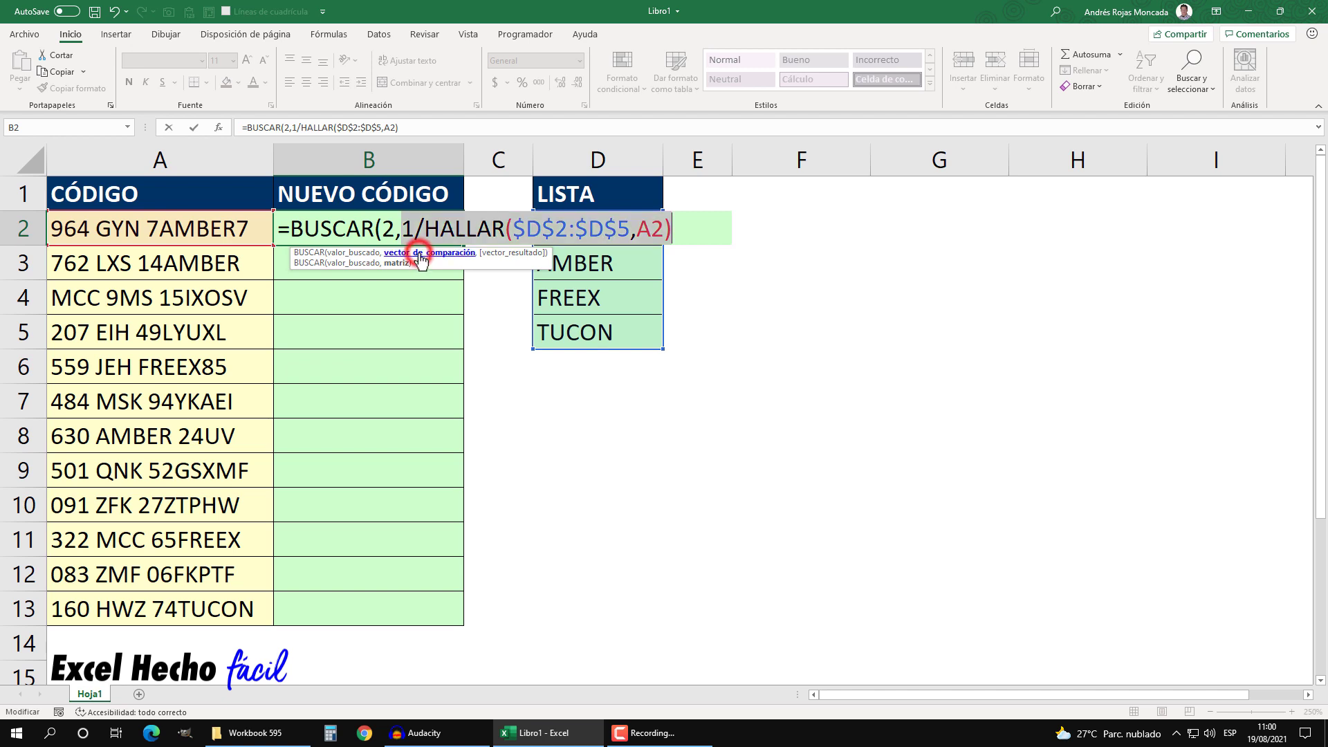
pyautogui.click(675, 229)
pyautogui.write(',')
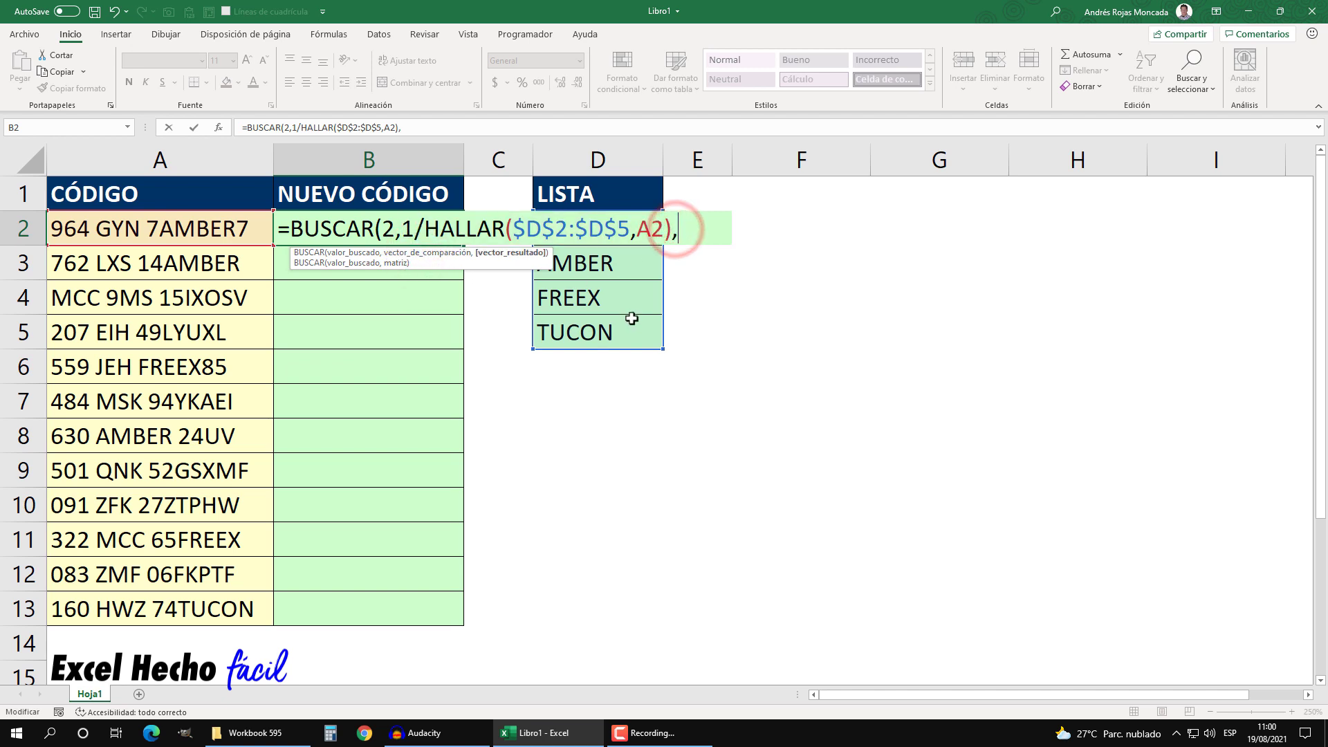
pyautogui.moveTo(598, 229); pyautogui.dragTo(632, 329)
pyautogui.press('F4')
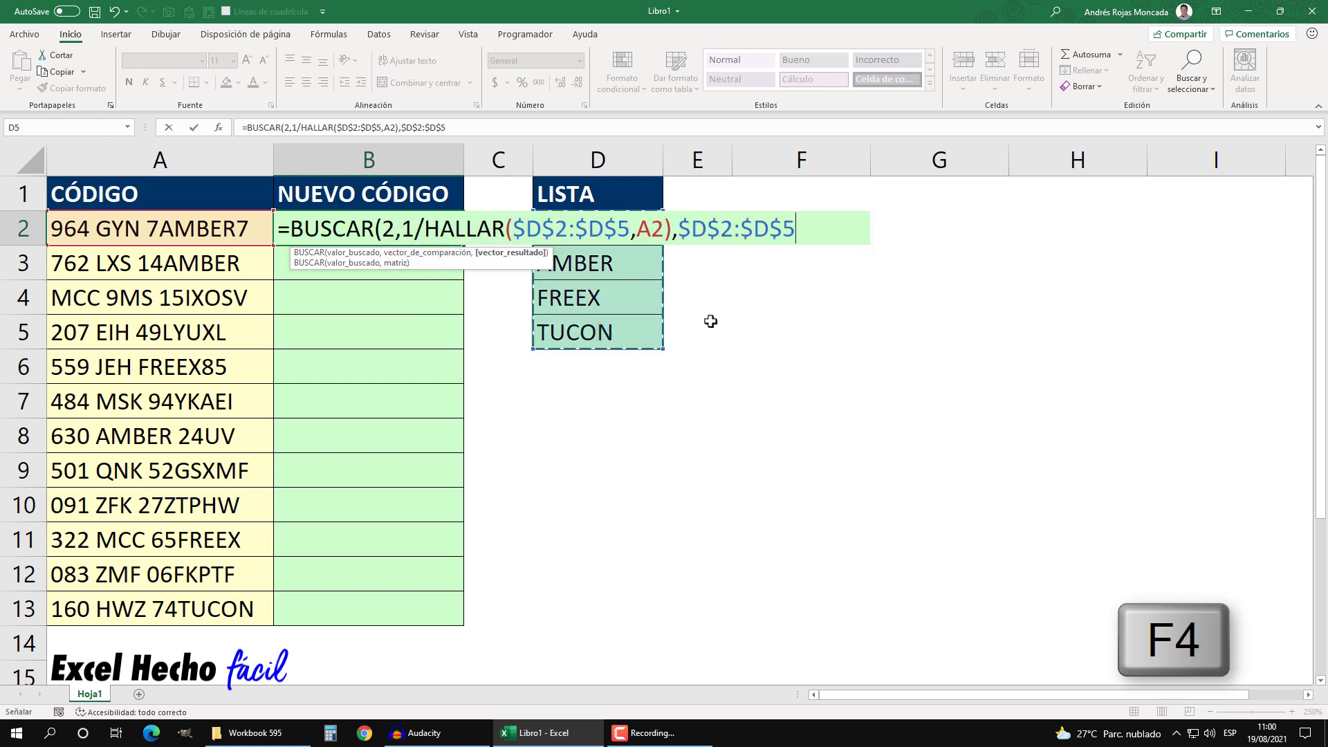
pyautogui.write(')')
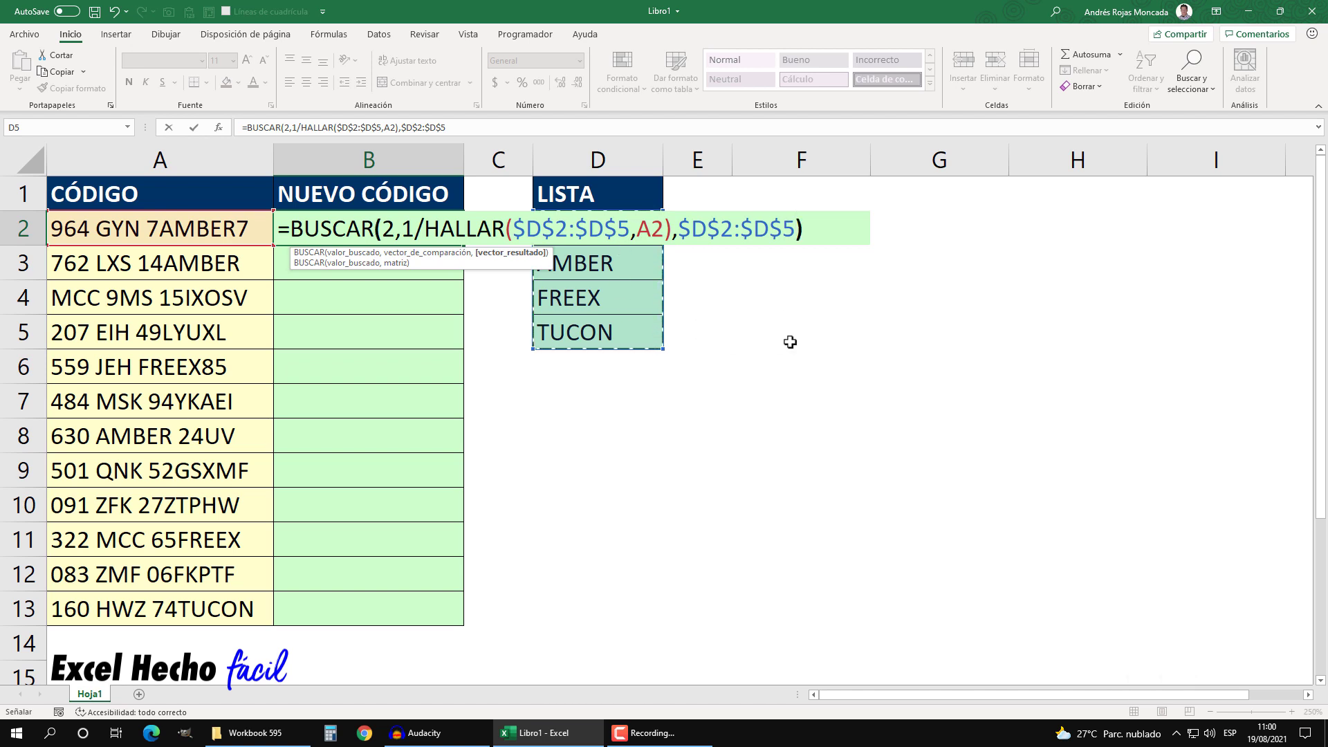
pyautogui.press('Return')
# Copy the B2 lookup formula down to B13, returning AMBER, MCC, FREEX, TUCON or #N/D
pyautogui.click(354, 225)
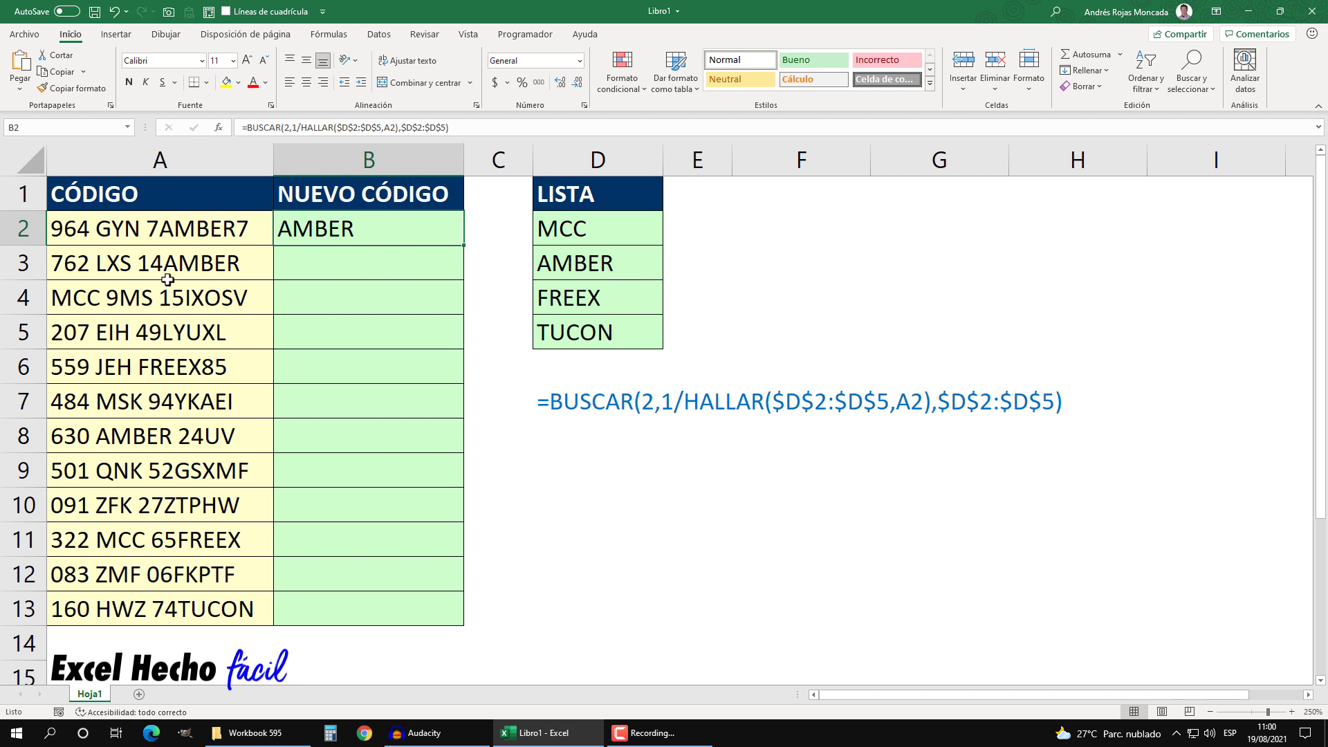
pyautogui.moveTo(463, 246); pyautogui.dragTo(460, 277)
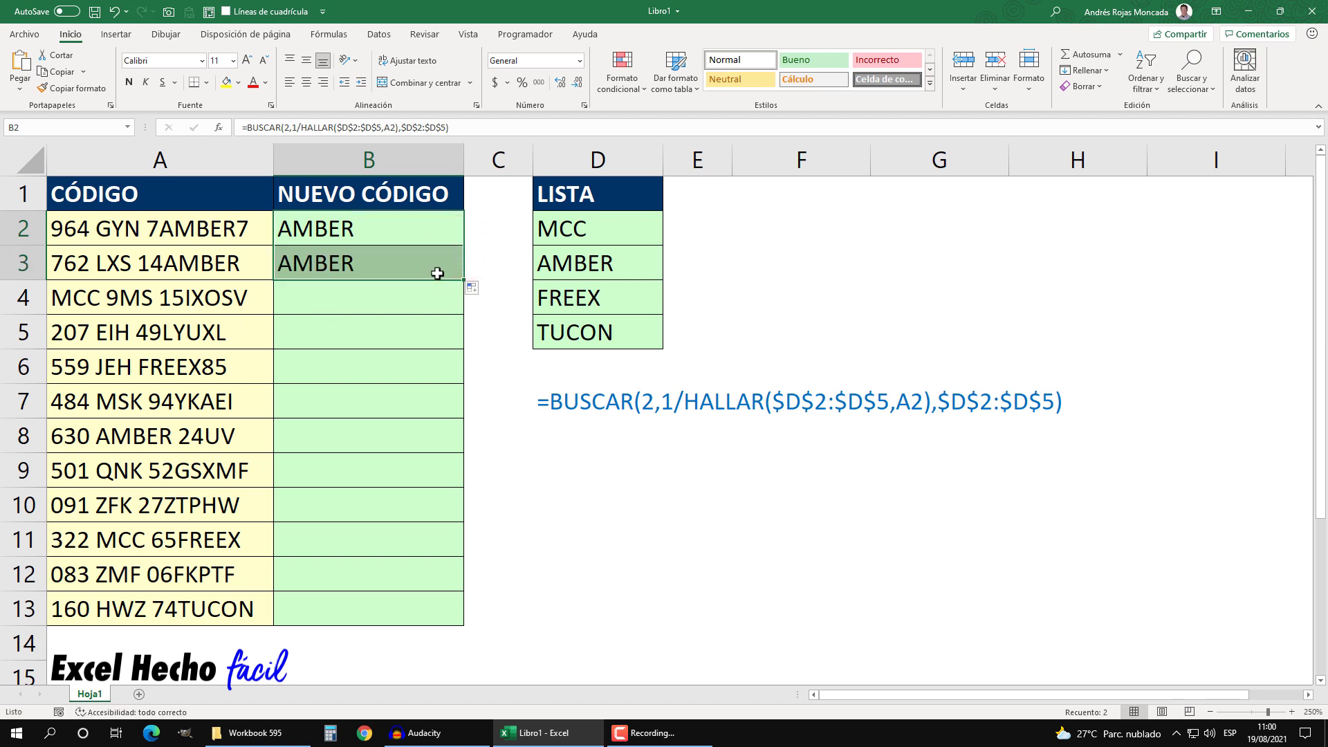
pyautogui.click(438, 268)
pyautogui.moveTo(464, 280); pyautogui.dragTo(462, 311)
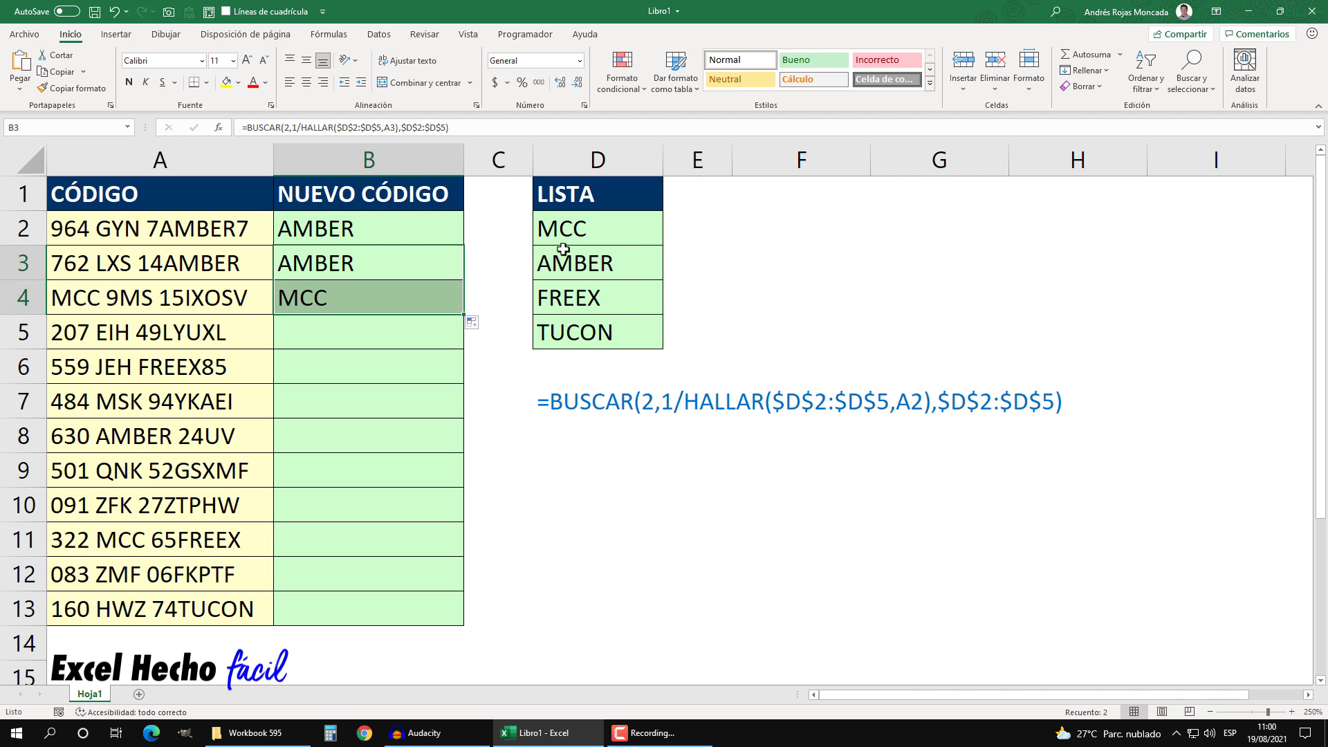
pyautogui.moveTo(464, 314); pyautogui.dragTo(443, 359)
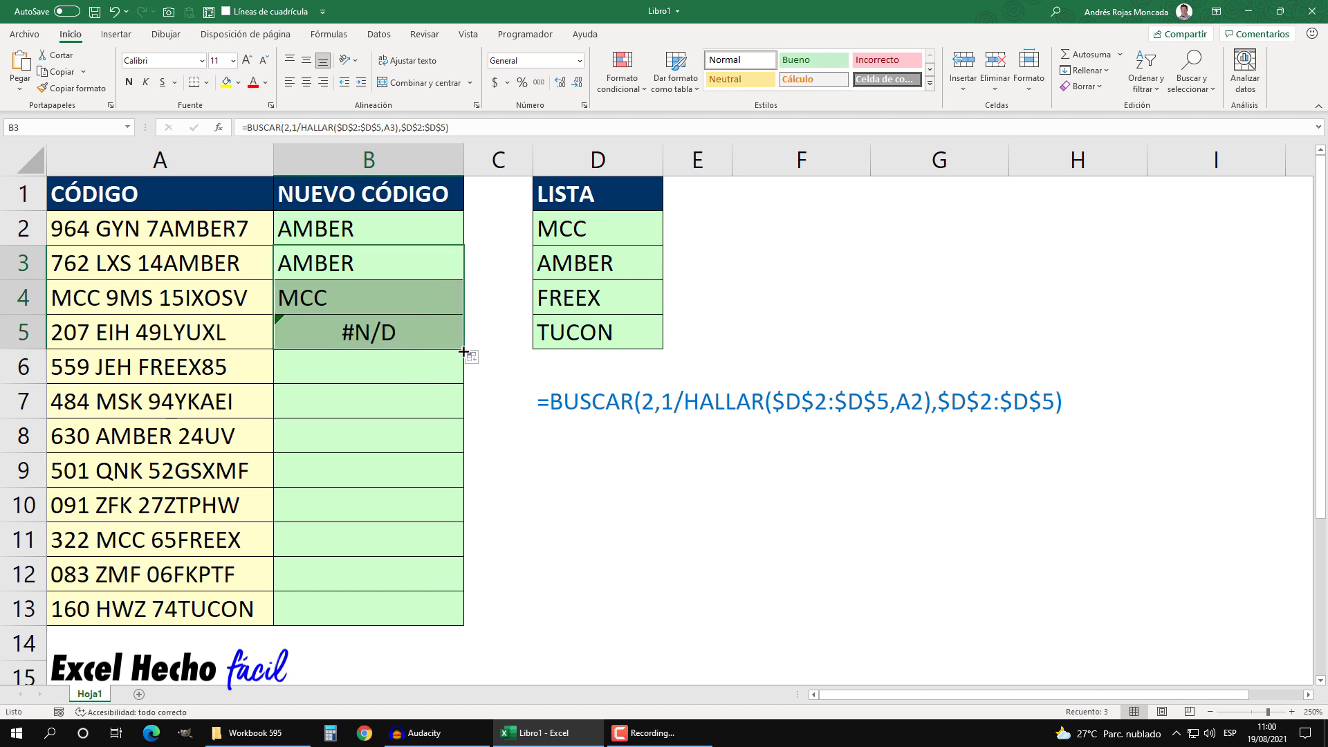
pyautogui.moveTo(463, 348); pyautogui.dragTo(447, 615)
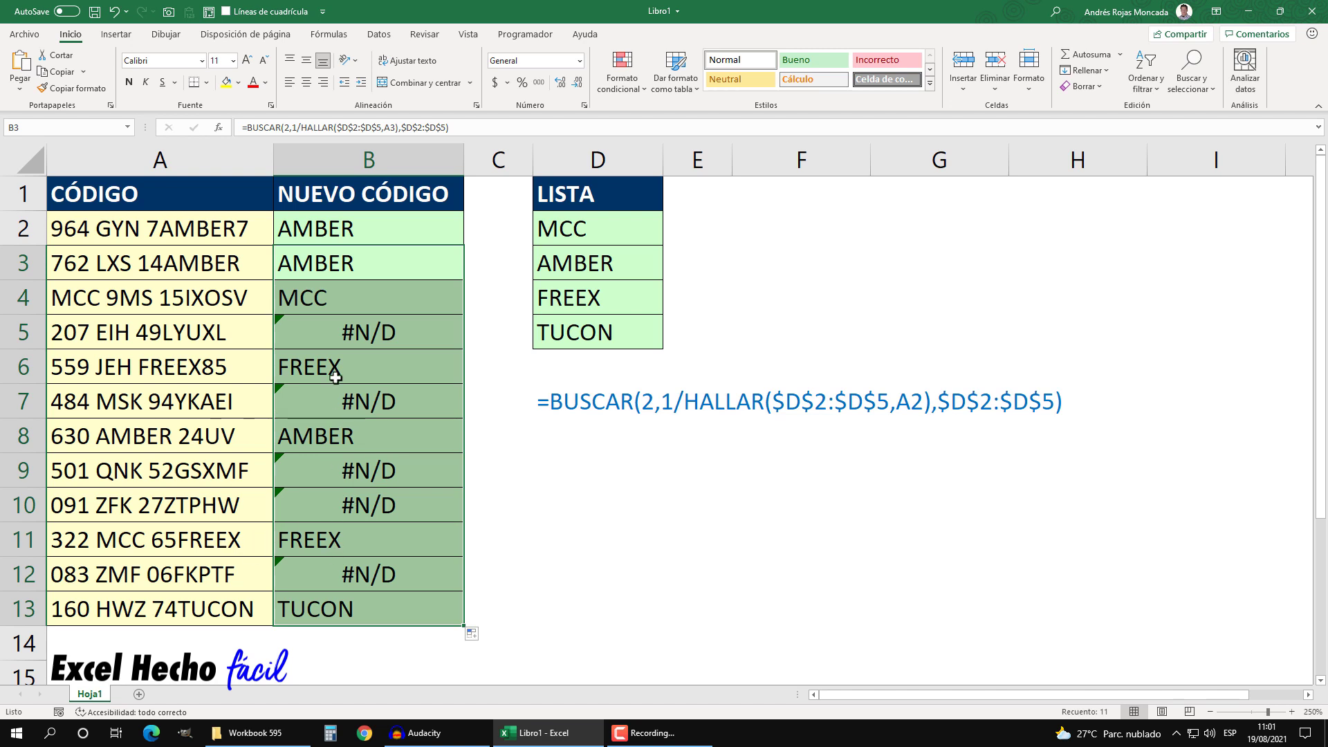
# Wrap the B2 formula in SI.ERROR with "No hay código" and fill it down column B
pyautogui.click(400, 231)
pyautogui.press('F2')
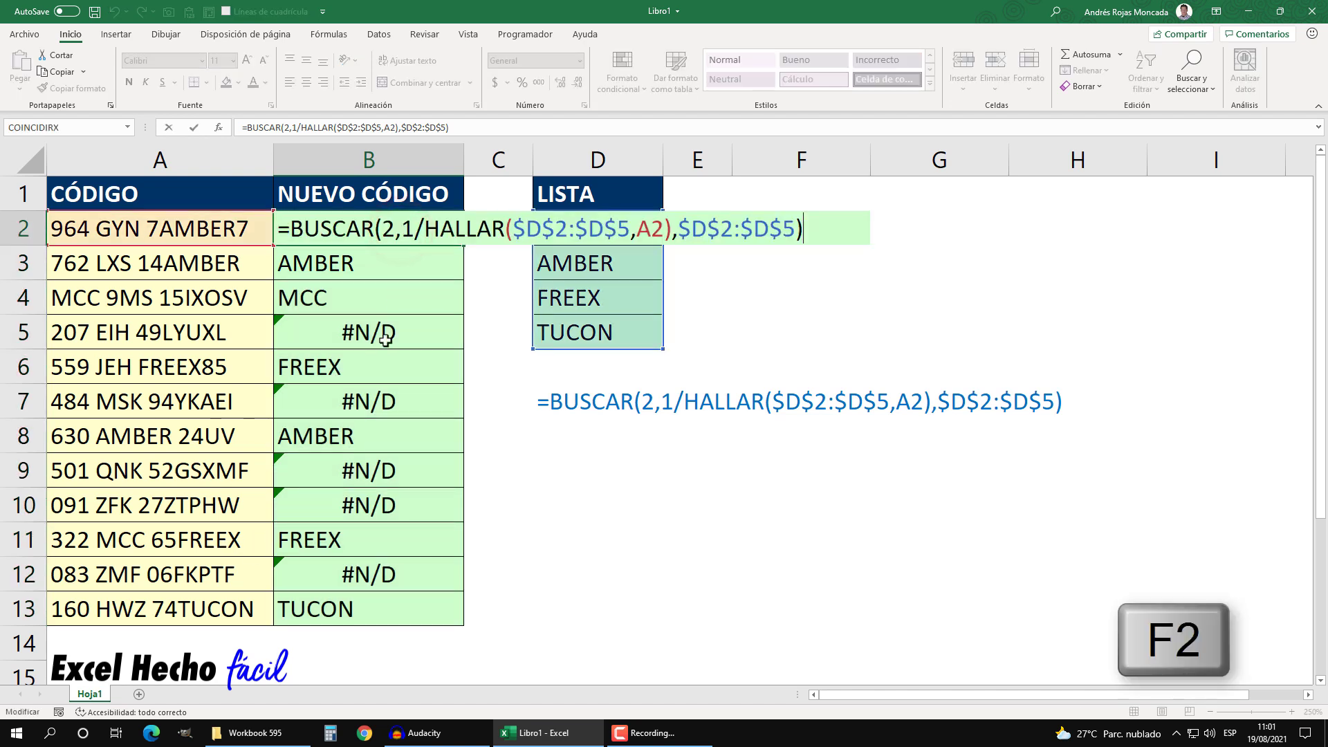
pyautogui.press('Home')
pyautogui.press('Right')
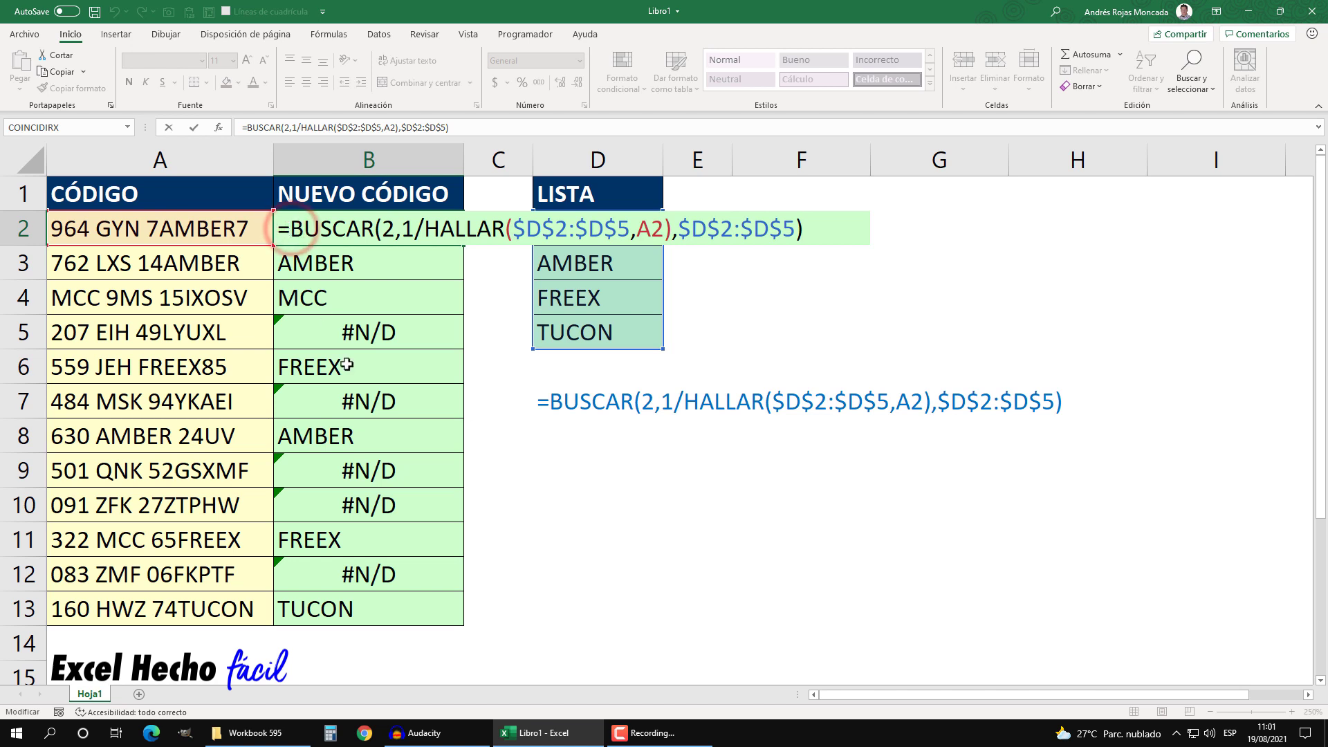
pyautogui.write('si')
pyautogui.press('Down')
pyautogui.press('Down')
pyautogui.press('Tab')
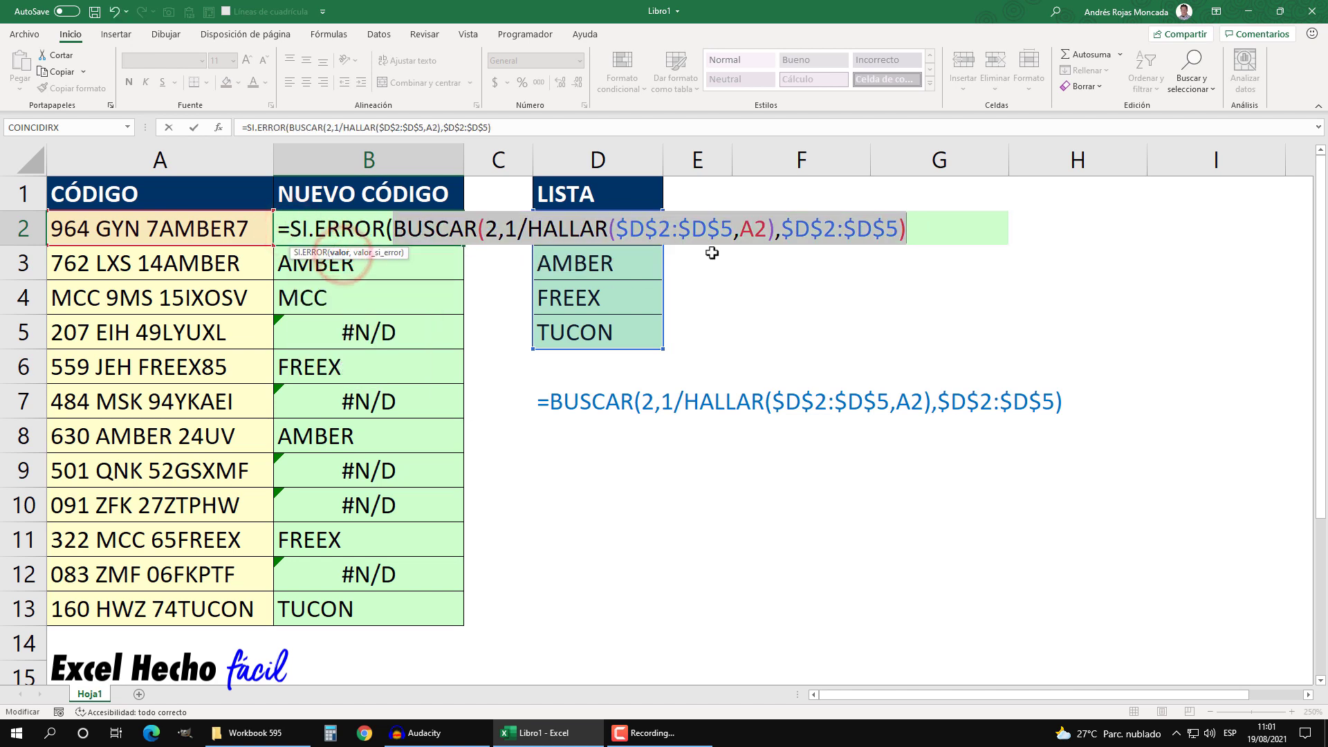
pyautogui.click(925, 231)
pyautogui.write(',"')
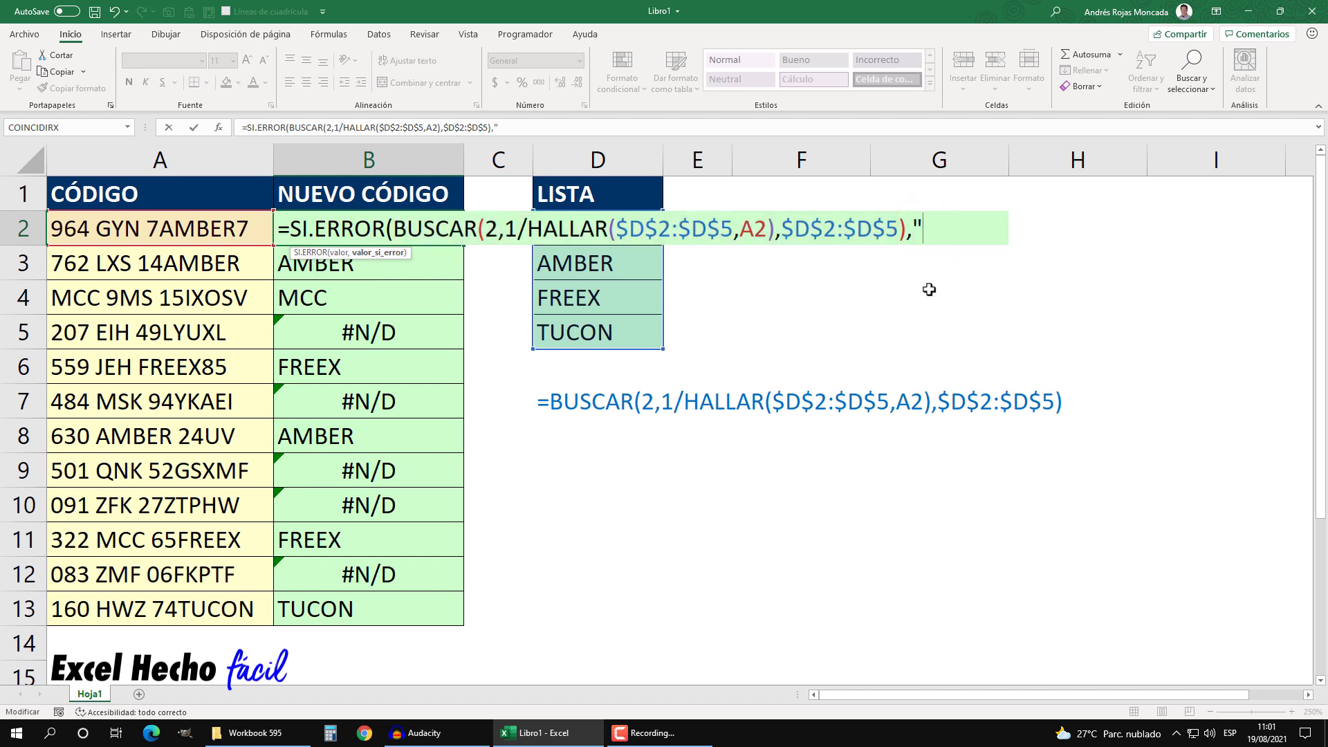
pyautogui.write('No hay')
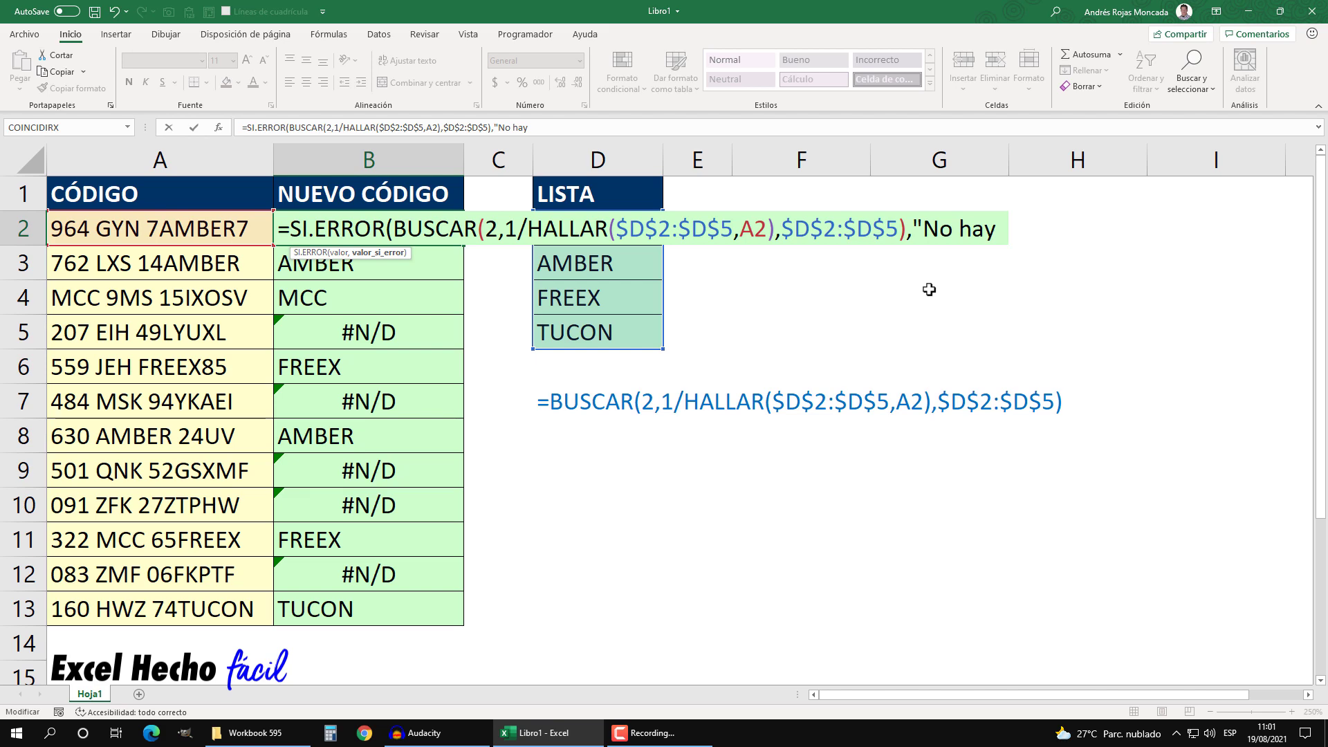
pyautogui.write(' código')
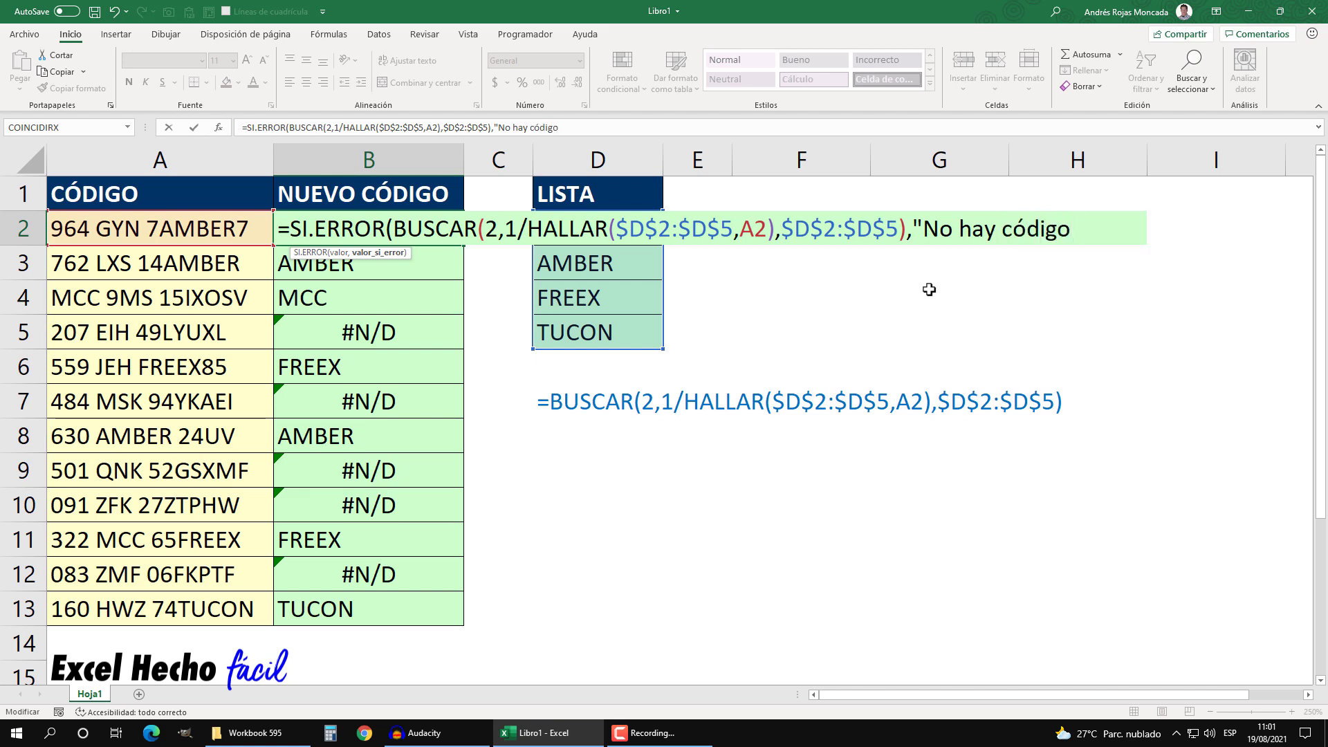
pyautogui.press('Return')
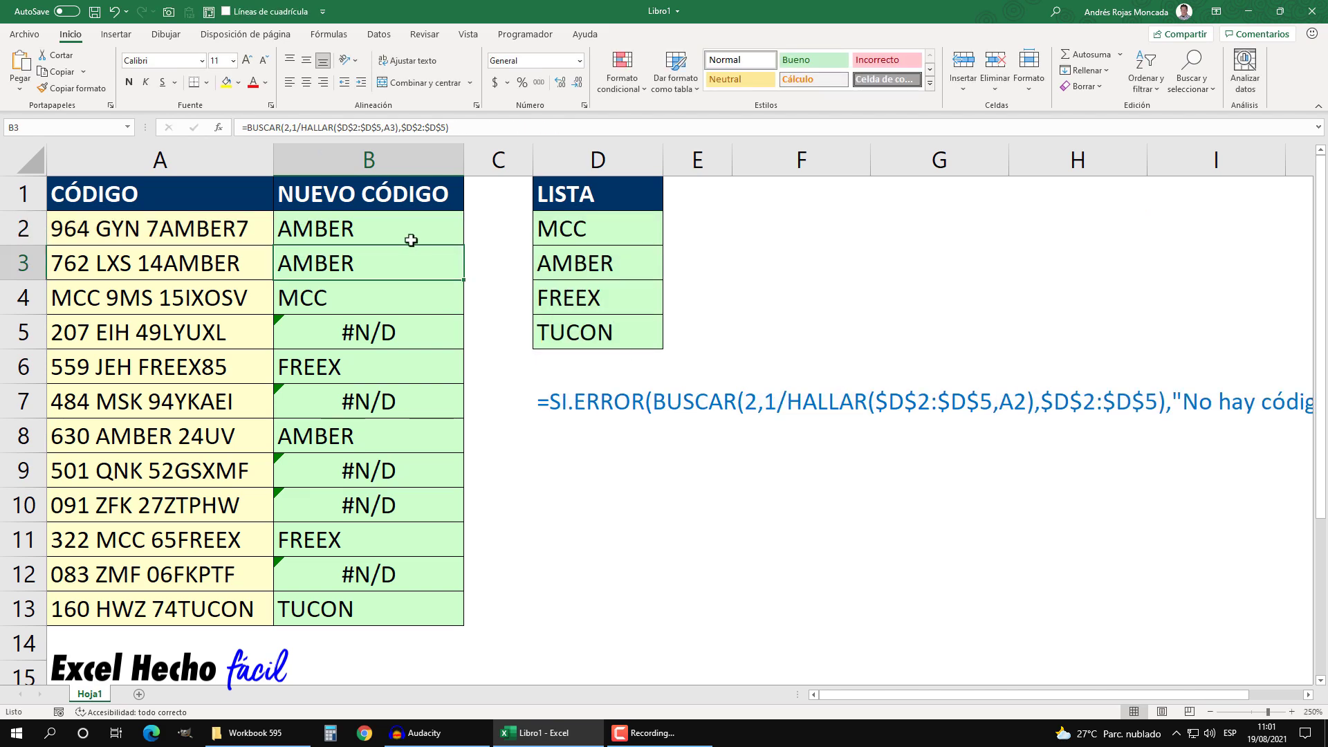
pyautogui.click(411, 240)
pyautogui.doubleClick(469, 247)
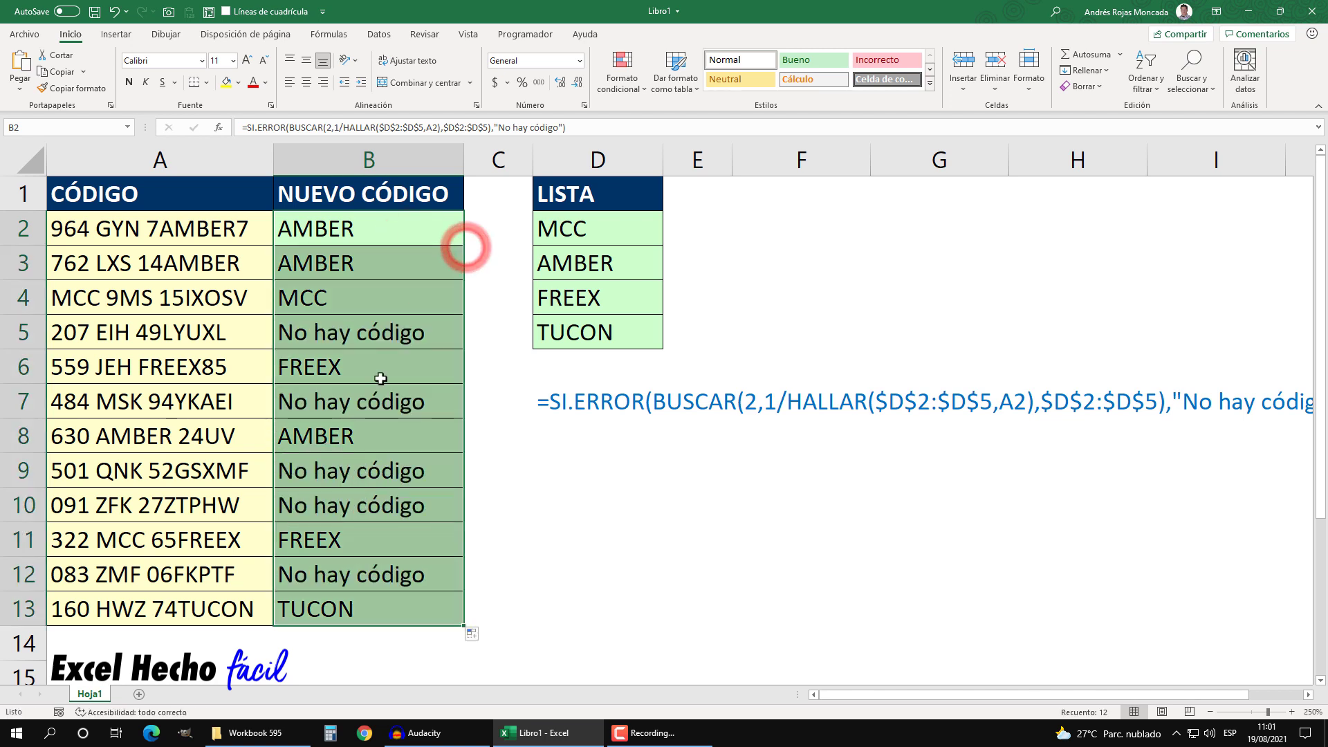
# Point out the No hay código results in B2:B12 and the LISTA keywords D2:D5
pyautogui.click(361, 339)
pyautogui.click(359, 400)
pyautogui.click(358, 472)
pyautogui.click(363, 511)
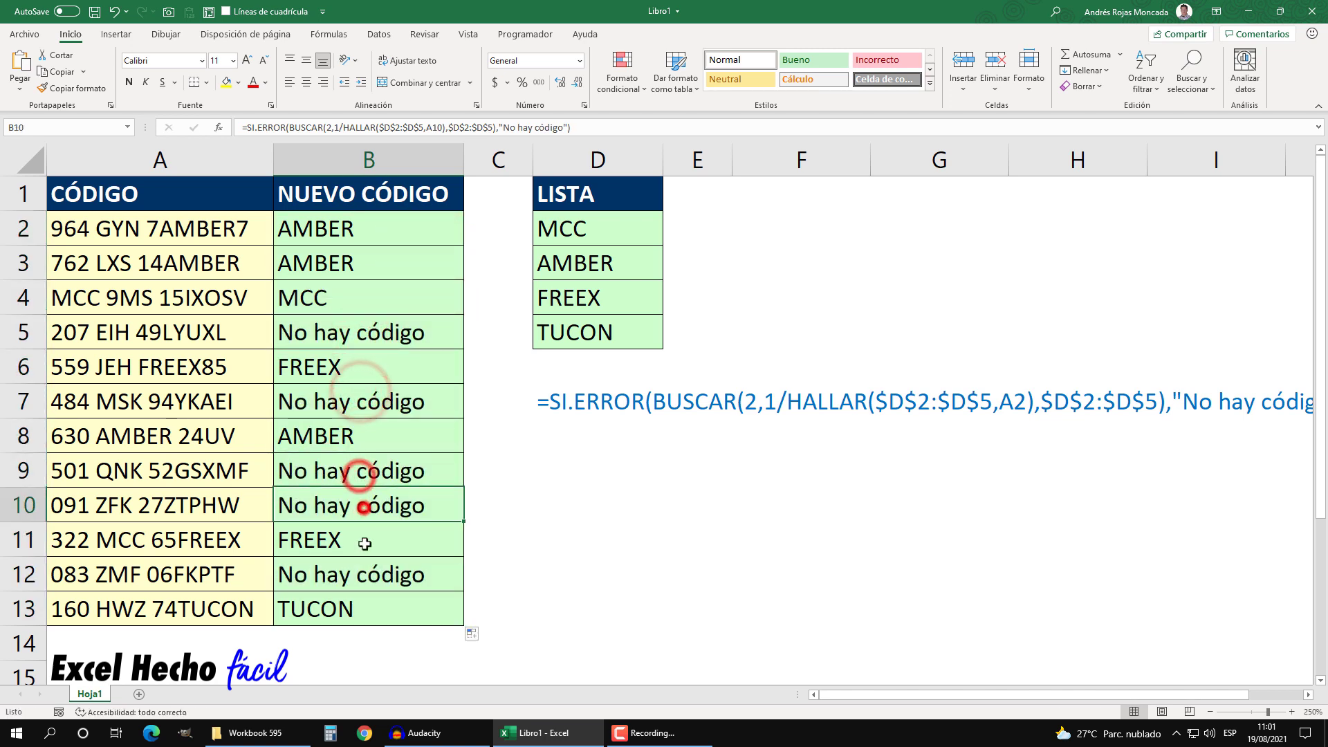
pyautogui.click(364, 576)
pyautogui.moveTo(357, 227); pyautogui.dragTo(315, 589)
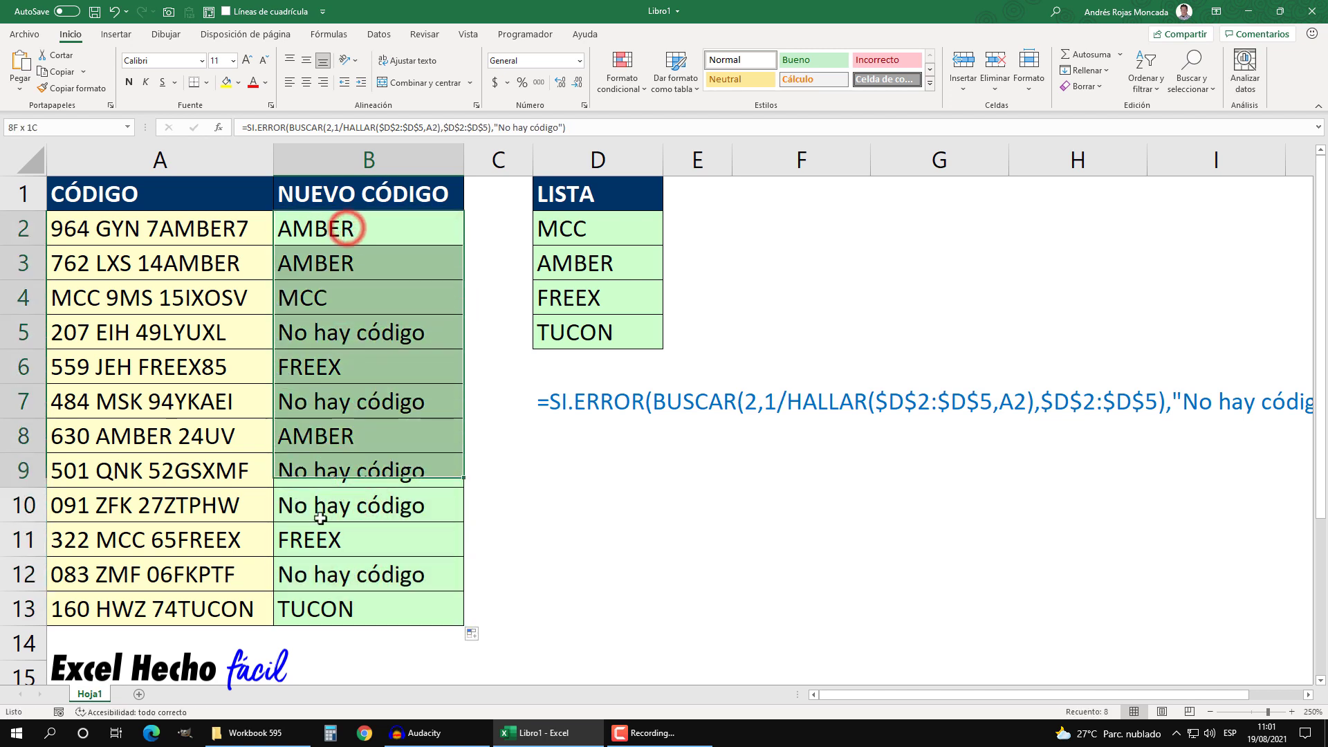
pyautogui.moveTo(547, 228); pyautogui.dragTo(550, 328)
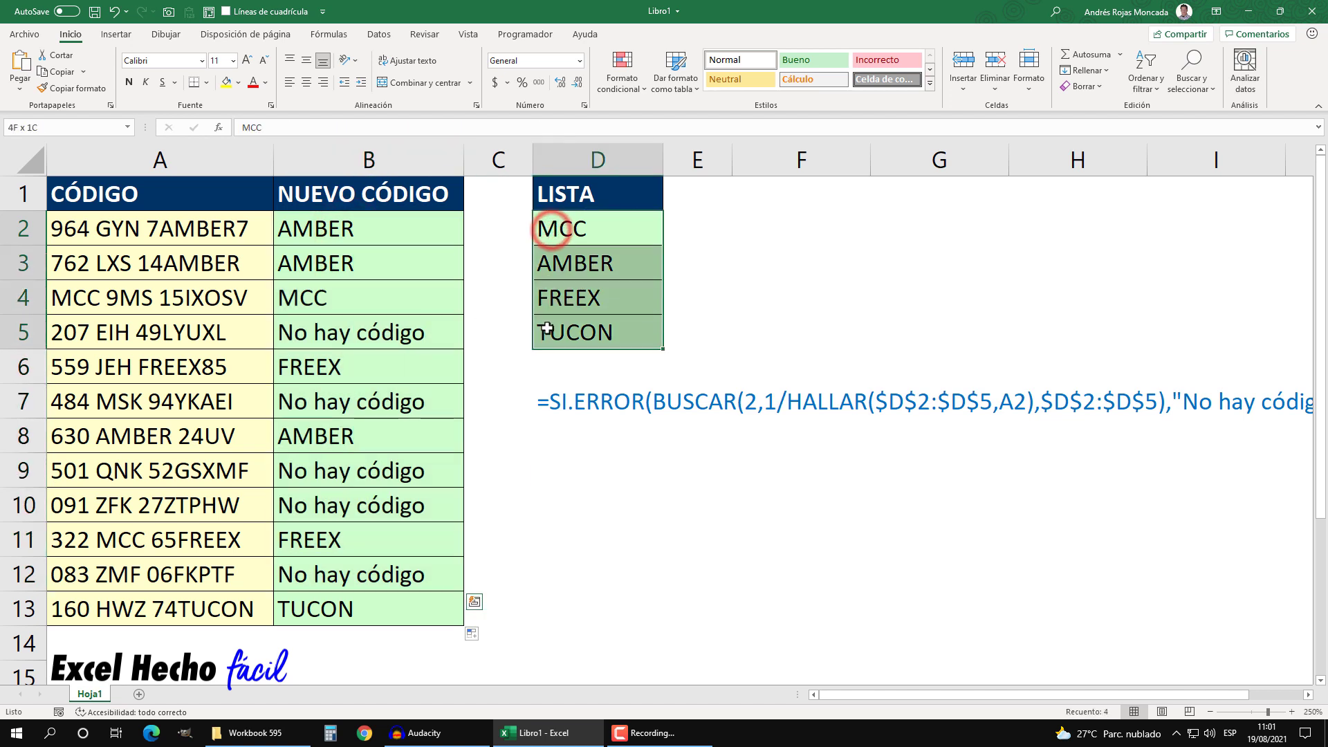
# Apply Ajustar texto to the formula text cell D7 so it wraps onto two lines
pyautogui.click(554, 400)
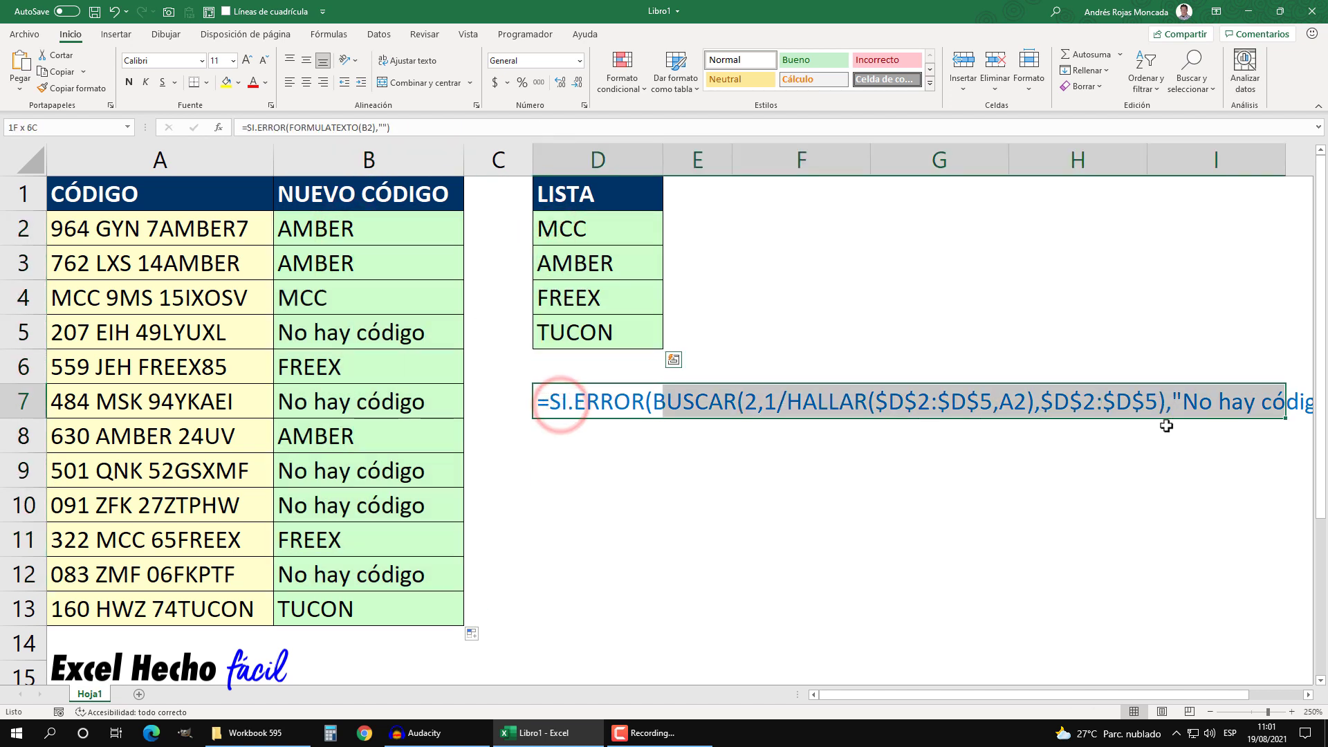
pyautogui.click(408, 61)
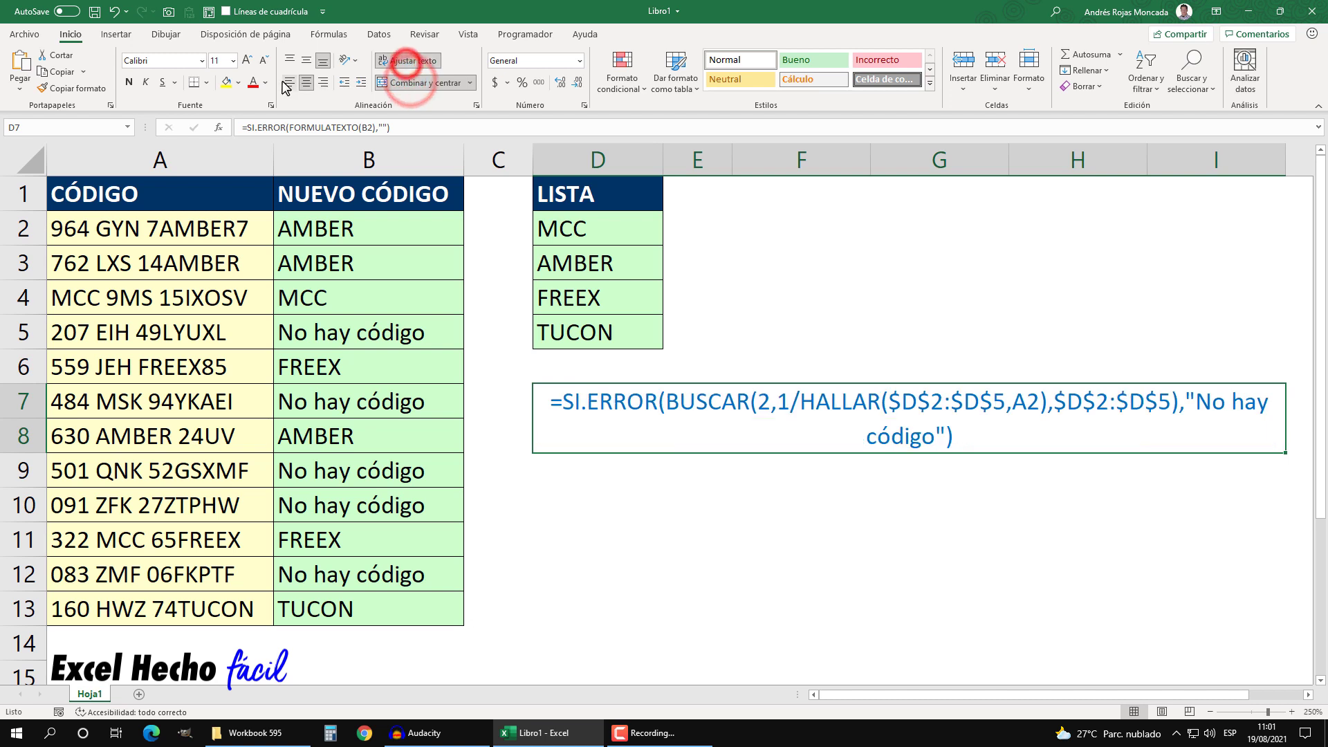
pyautogui.click(584, 614)
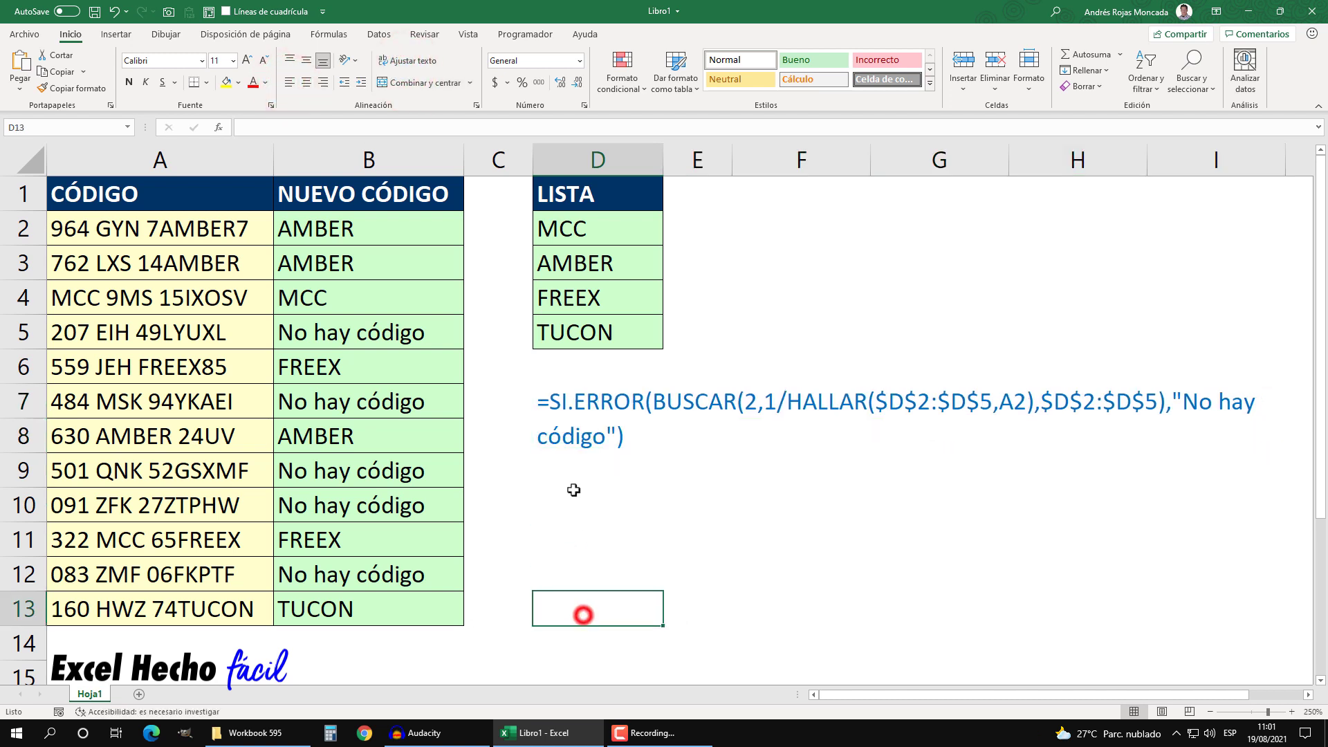